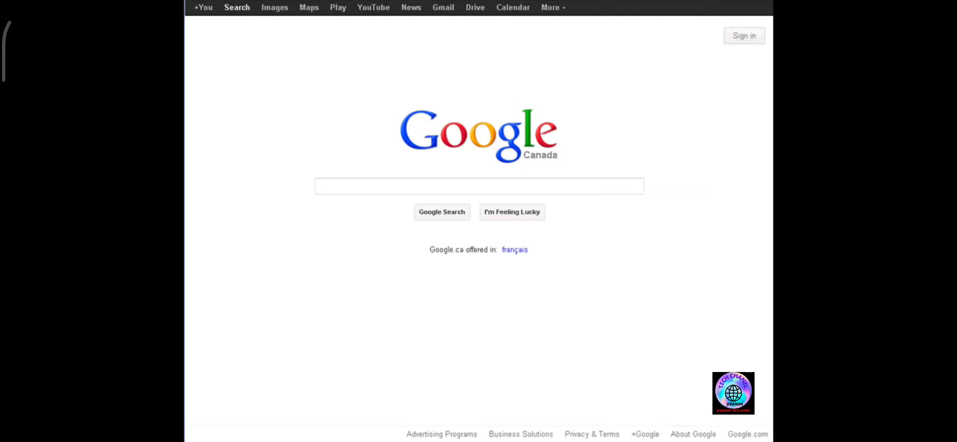
- Open sites.google.com from the browser's address bar suggestions
{"action": "type", "text": "sites"}
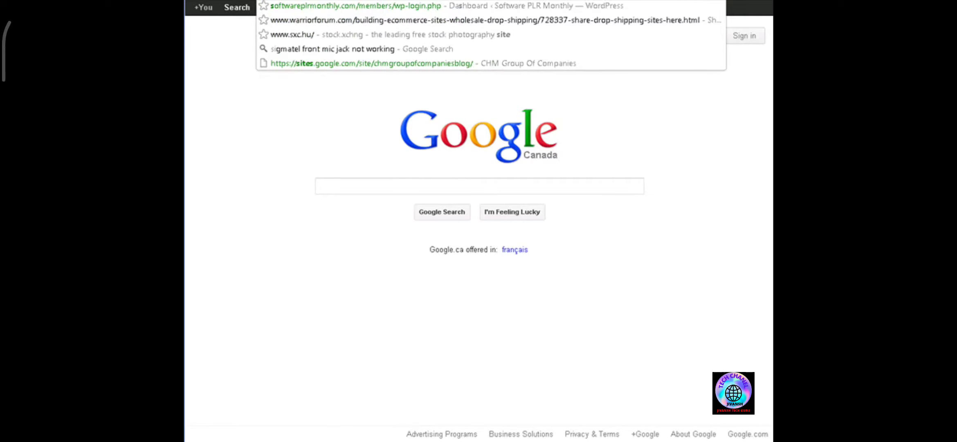
{"action": "type", "text": ".g"}
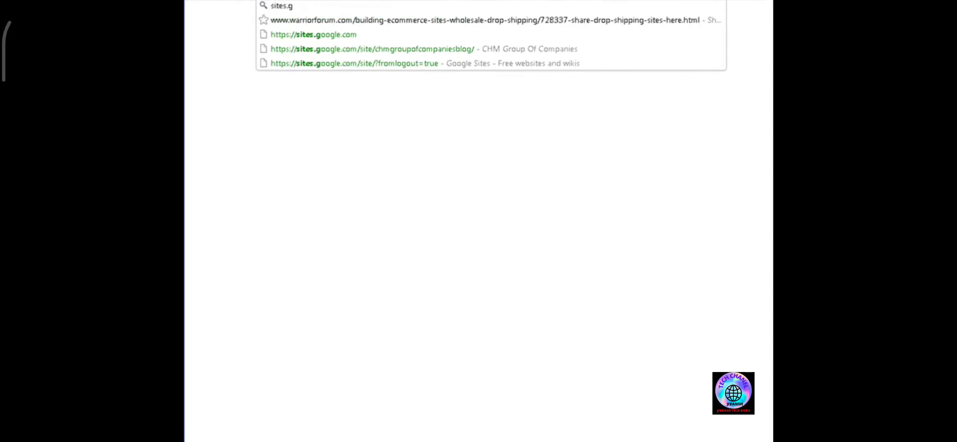
{"action": "key", "text": "Down"}
{"action": "key", "text": "Down"}
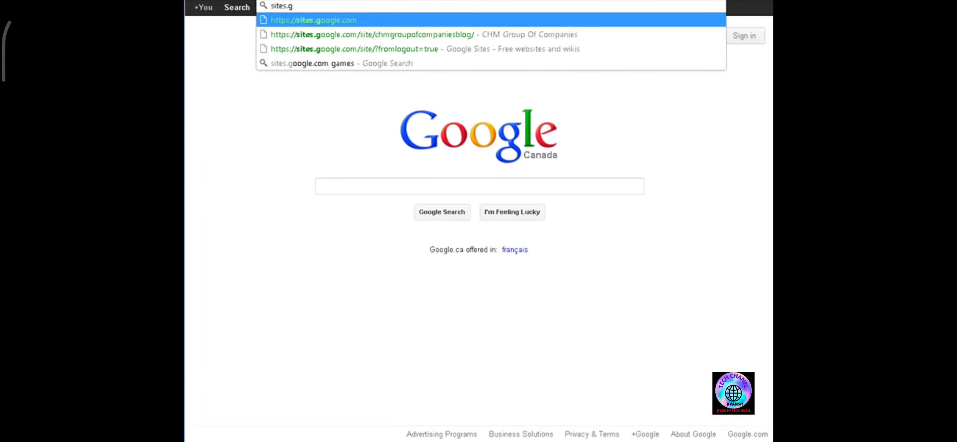
{"action": "key", "text": "Return"}
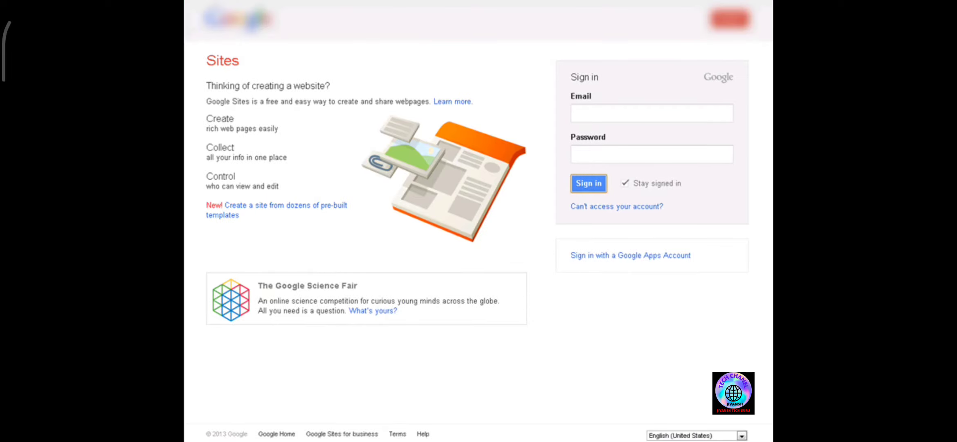
- Sign in to Google Sites and start creating a new site
{"action": "left_click", "coordinate": [620, 111]}
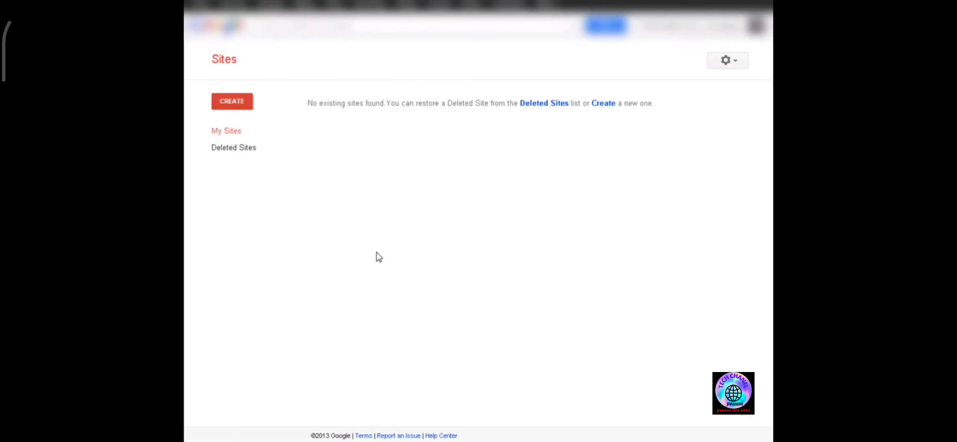
{"action": "left_click", "coordinate": [236, 105]}
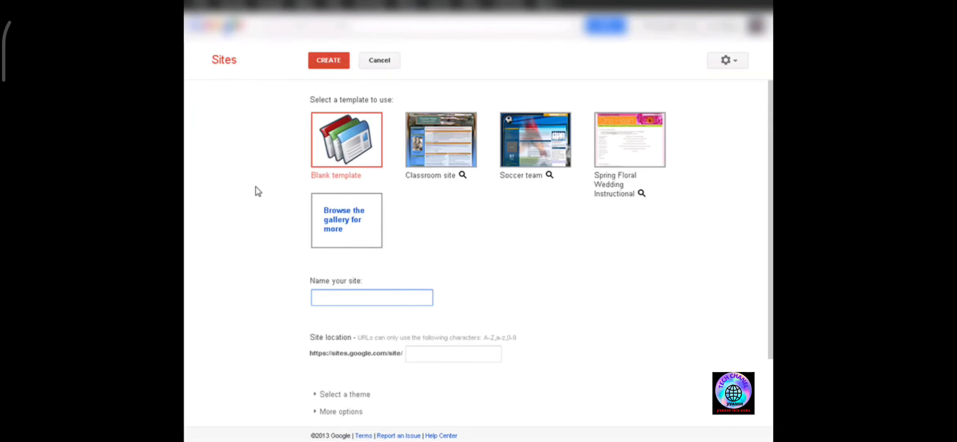
- Browse the template gallery and search it for mobile templates
{"action": "left_click", "coordinate": [340, 215]}
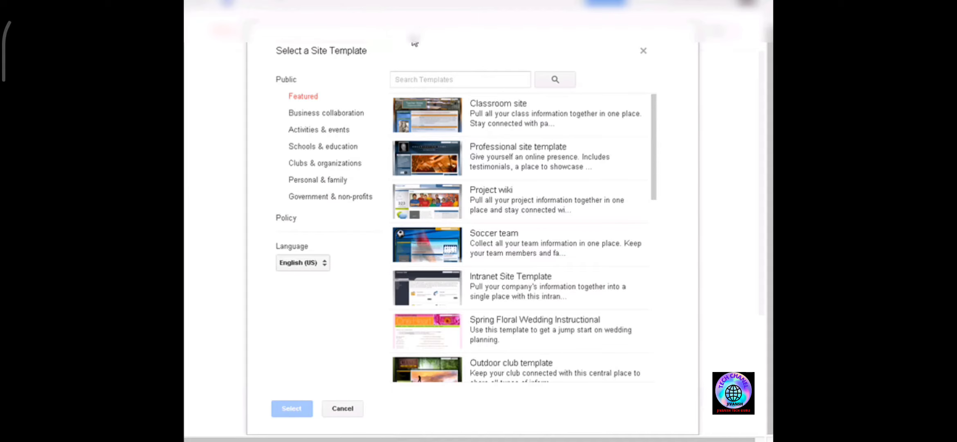
{"action": "left_click", "coordinate": [449, 78]}
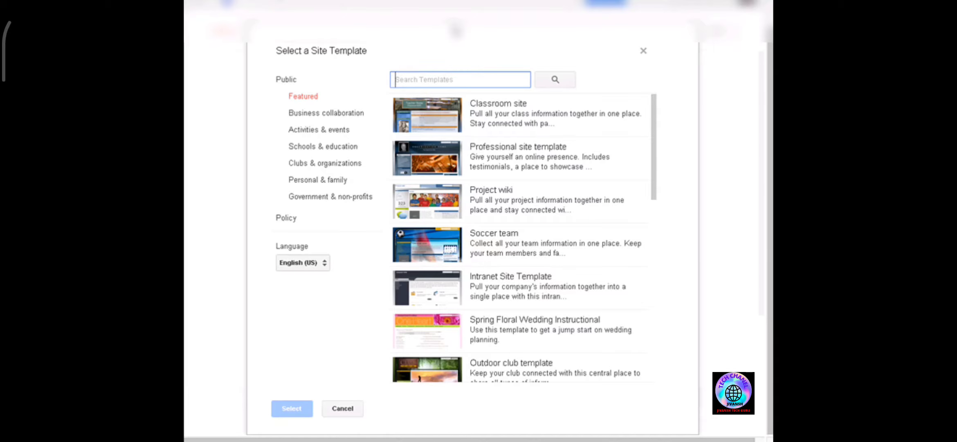
{"action": "type", "text": "mobile"}
{"action": "key", "text": "Return"}
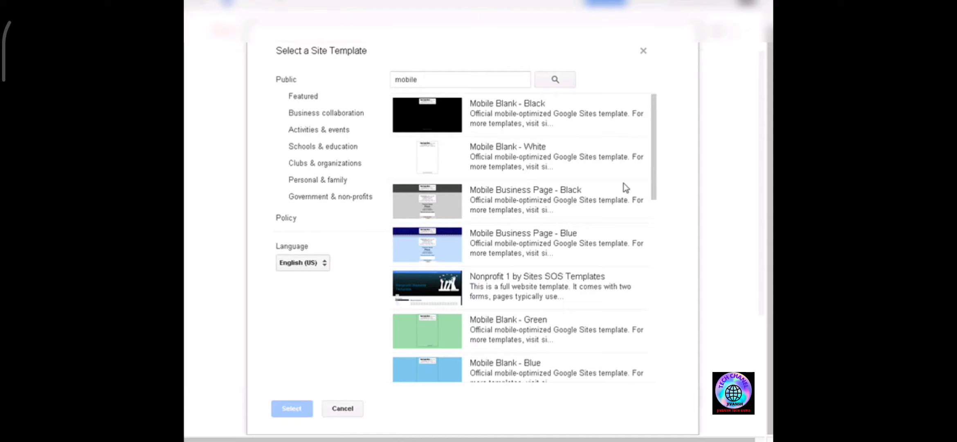
- Scroll through the mobile template search results to compare the available designs
{"action": "left_click_drag", "start_coordinate": [653, 198], "coordinate": [666, 306]}
{"action": "left_click", "coordinate": [539, 208]}
{"action": "scroll", "coordinate": [538, 222], "scroll_direction": "down", "scroll_amount": 3}
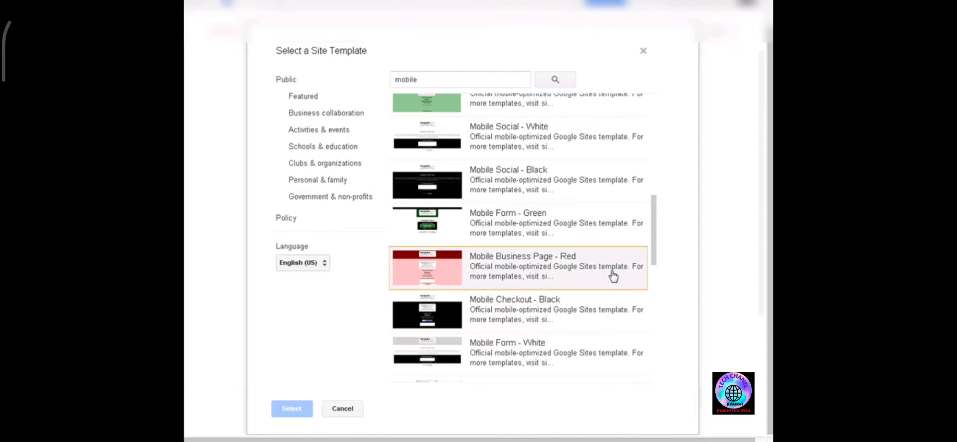
{"action": "scroll", "coordinate": [613, 273], "scroll_direction": "down", "scroll_amount": 3}
{"action": "scroll", "coordinate": [608, 274], "scroll_direction": "down", "scroll_amount": 5}
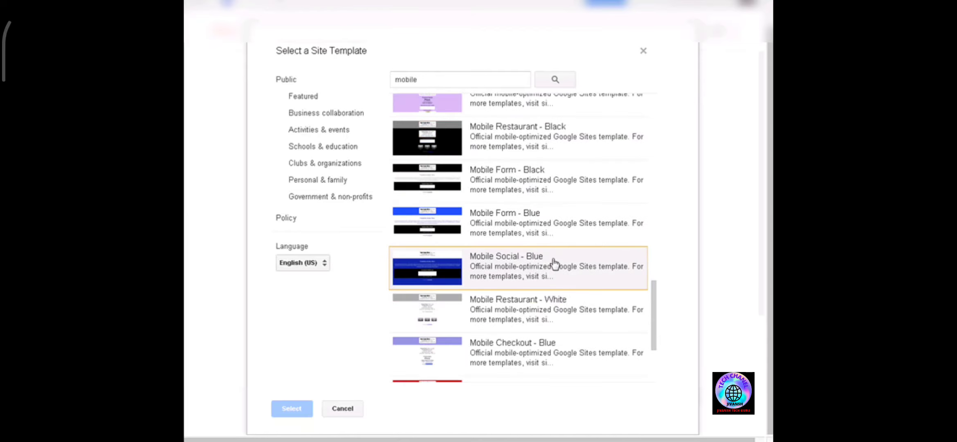
{"action": "scroll", "coordinate": [600, 220], "scroll_direction": "down", "scroll_amount": 2}
{"action": "scroll", "coordinate": [601, 220], "scroll_direction": "up", "scroll_amount": 2}
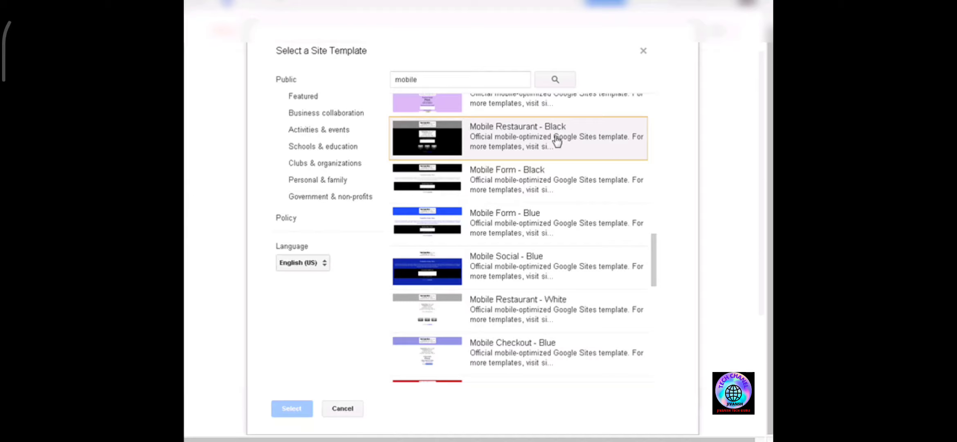
{"action": "scroll", "coordinate": [585, 207], "scroll_direction": "down", "scroll_amount": 3}
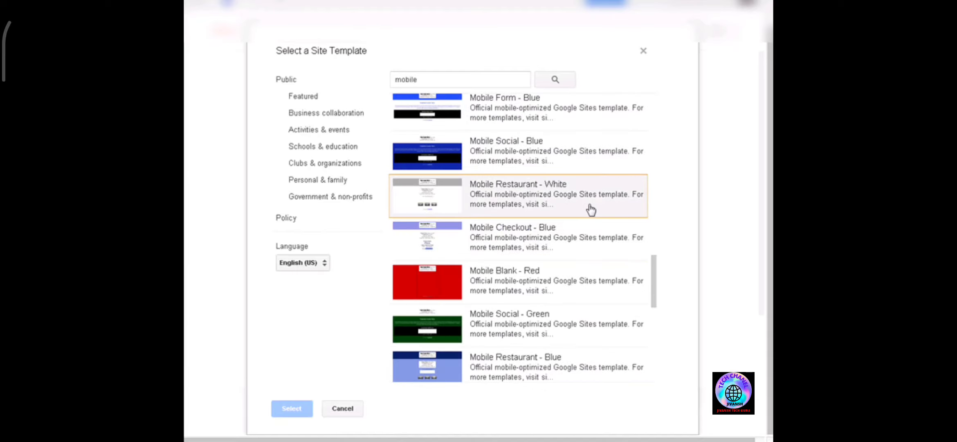
{"action": "scroll", "coordinate": [589, 194], "scroll_direction": "down", "scroll_amount": 3}
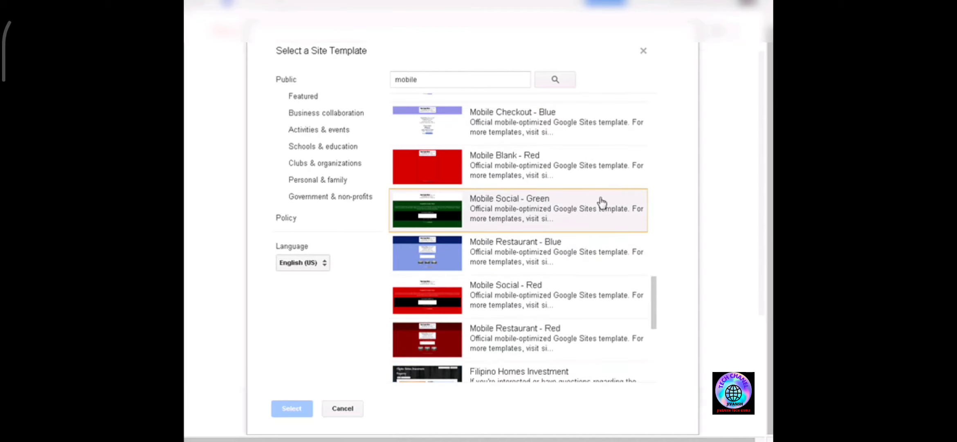
{"action": "scroll", "coordinate": [620, 200], "scroll_direction": "down", "scroll_amount": 3}
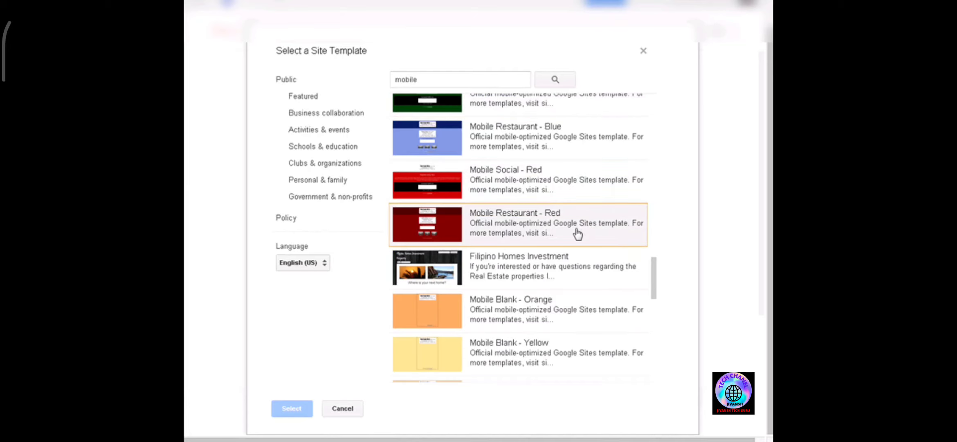
{"action": "scroll", "coordinate": [581, 234], "scroll_direction": "down", "scroll_amount": 3}
{"action": "scroll", "coordinate": [582, 233], "scroll_direction": "down", "scroll_amount": 3}
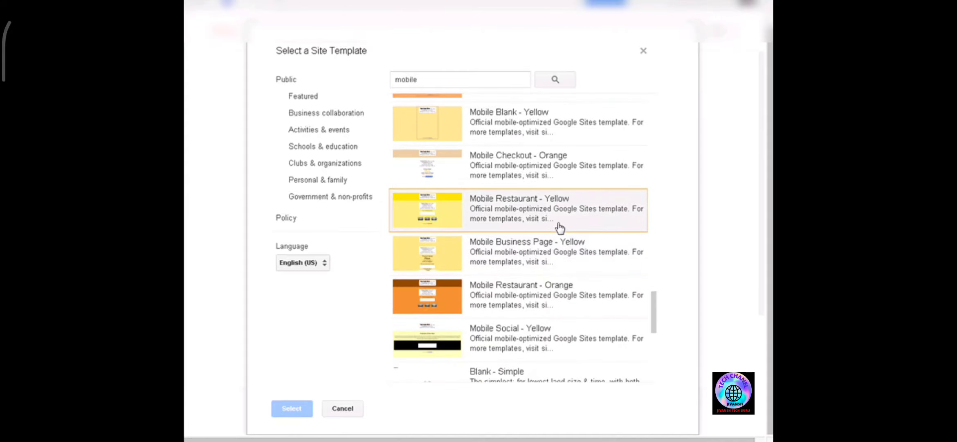
{"action": "scroll", "coordinate": [566, 233], "scroll_direction": "down", "scroll_amount": 3}
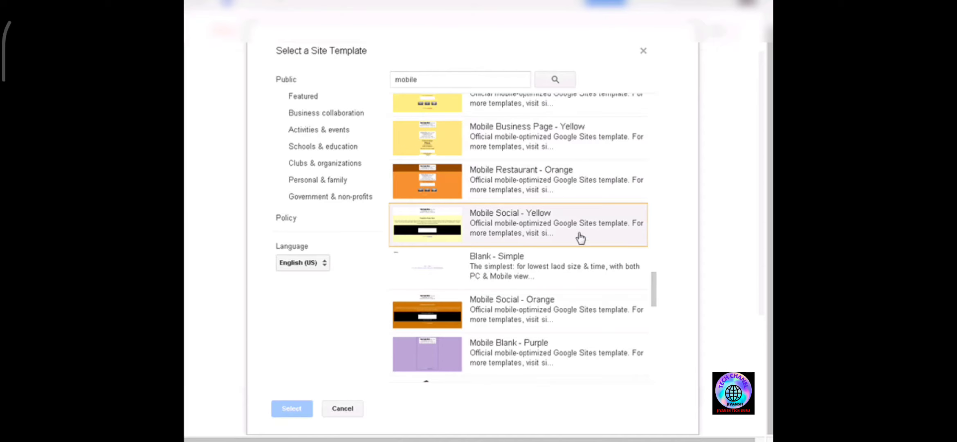
{"action": "scroll", "coordinate": [559, 216], "scroll_direction": "down", "scroll_amount": 3}
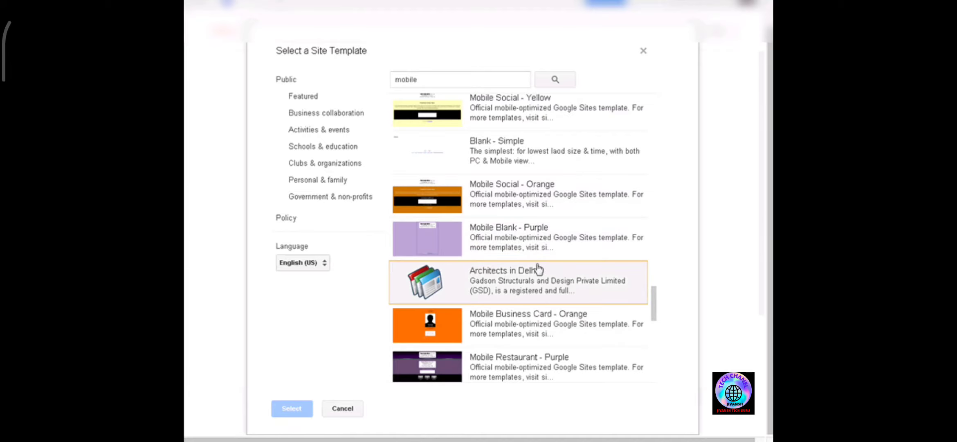
{"action": "scroll", "coordinate": [548, 245], "scroll_direction": "down", "scroll_amount": 6}
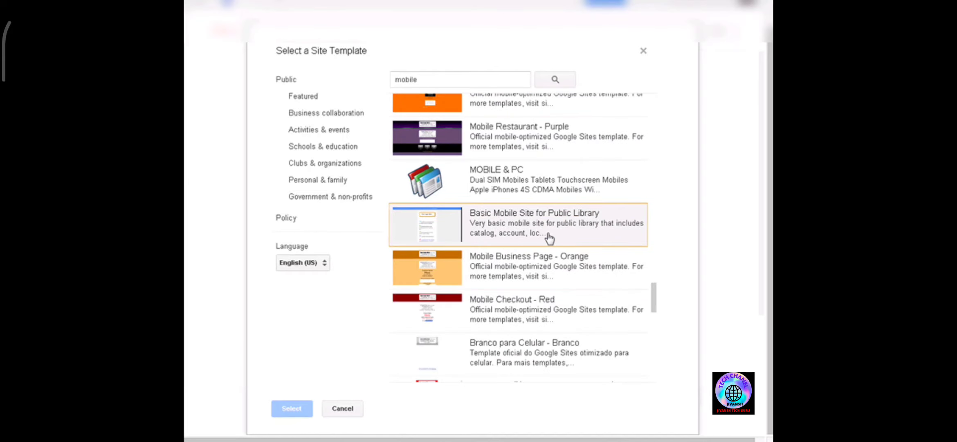
{"action": "scroll", "coordinate": [550, 239], "scroll_direction": "down", "scroll_amount": 3}
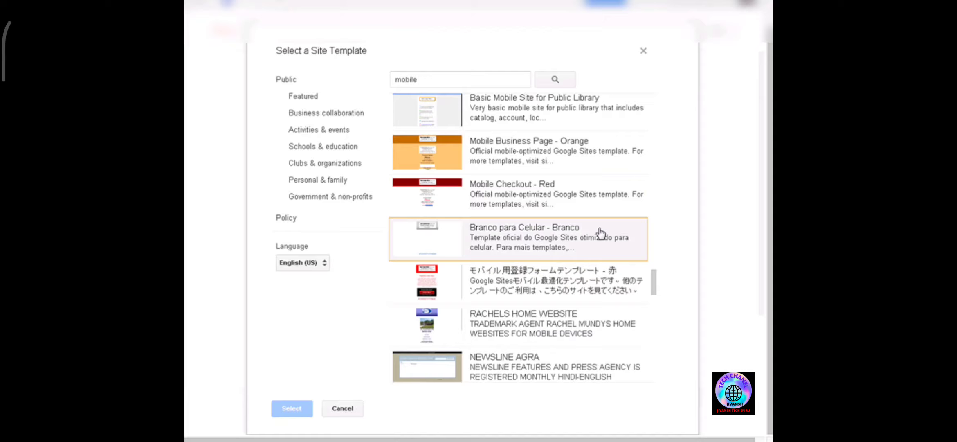
{"action": "scroll", "coordinate": [577, 213], "scroll_direction": "down", "scroll_amount": 3}
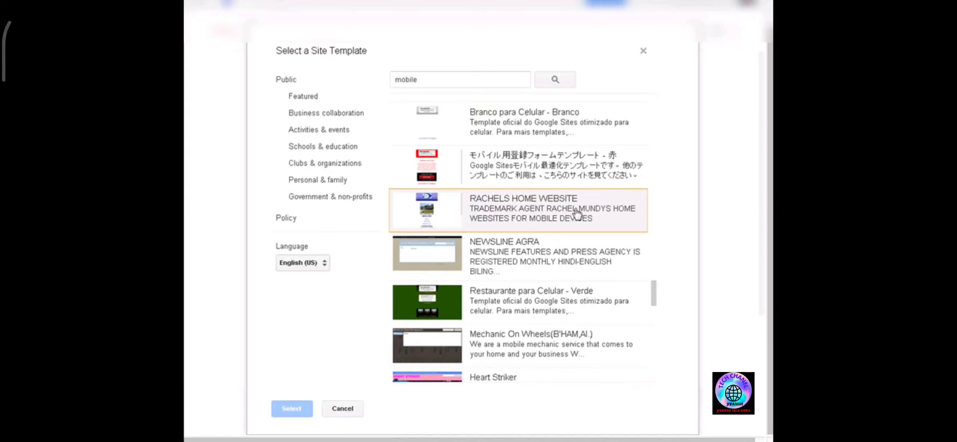
{"action": "scroll", "coordinate": [578, 218], "scroll_direction": "down", "scroll_amount": 3}
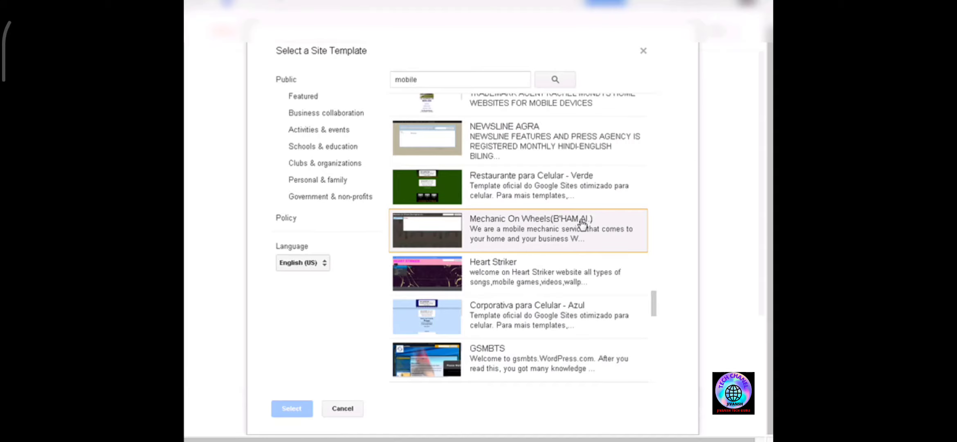
{"action": "scroll", "coordinate": [584, 224], "scroll_direction": "down", "scroll_amount": 3}
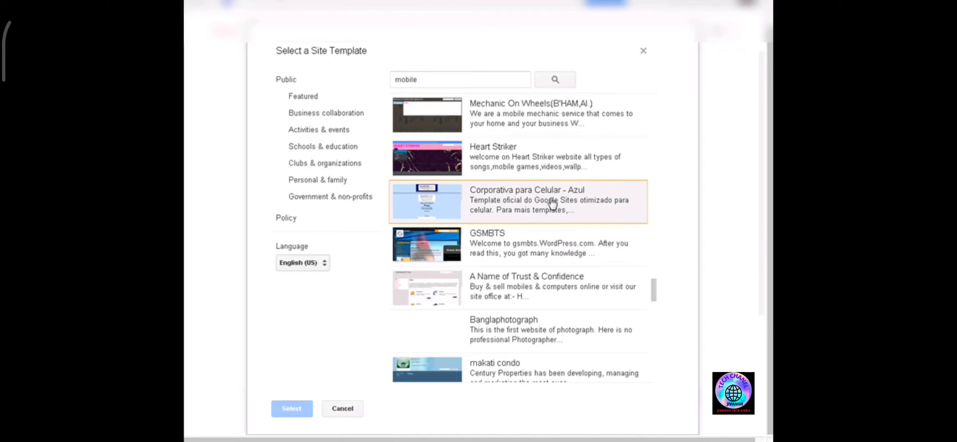
{"action": "scroll", "coordinate": [576, 232], "scroll_direction": "down", "scroll_amount": 3}
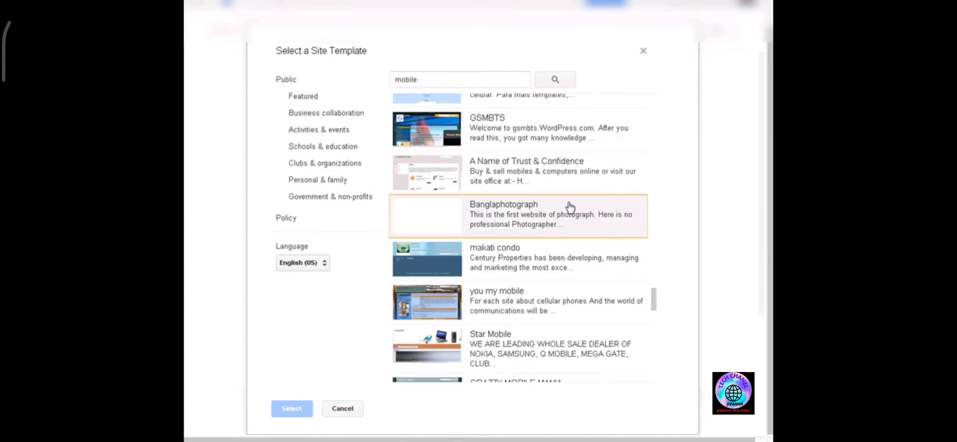
{"action": "scroll", "coordinate": [567, 209], "scroll_direction": "down", "scroll_amount": 3}
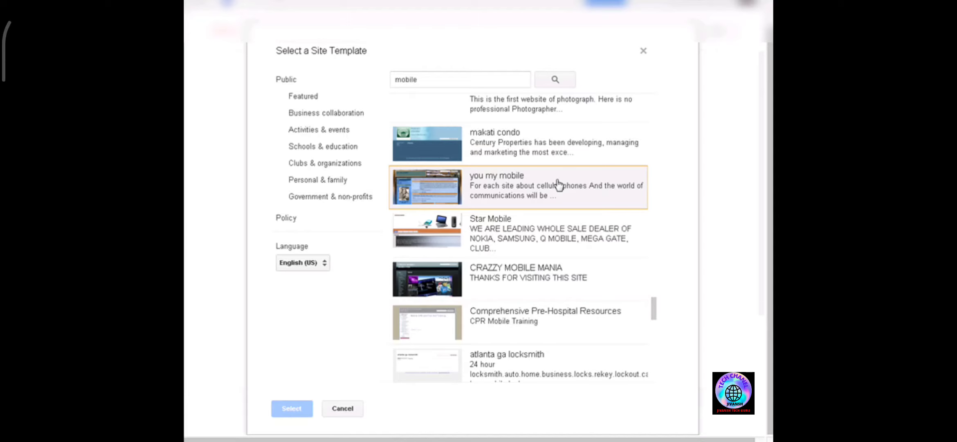
{"action": "scroll", "coordinate": [558, 184], "scroll_direction": "up", "scroll_amount": 5}
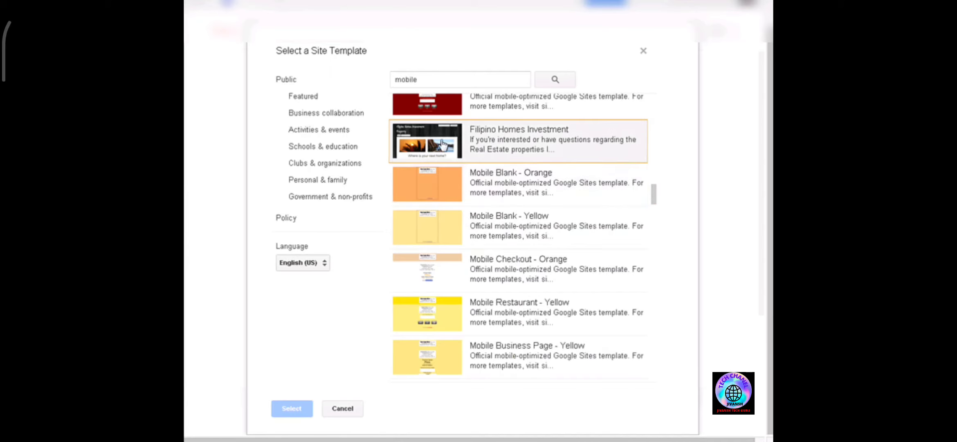
- Preview the Mobile Blank - Orange template and select it for the new site
{"action": "left_click", "coordinate": [509, 175]}
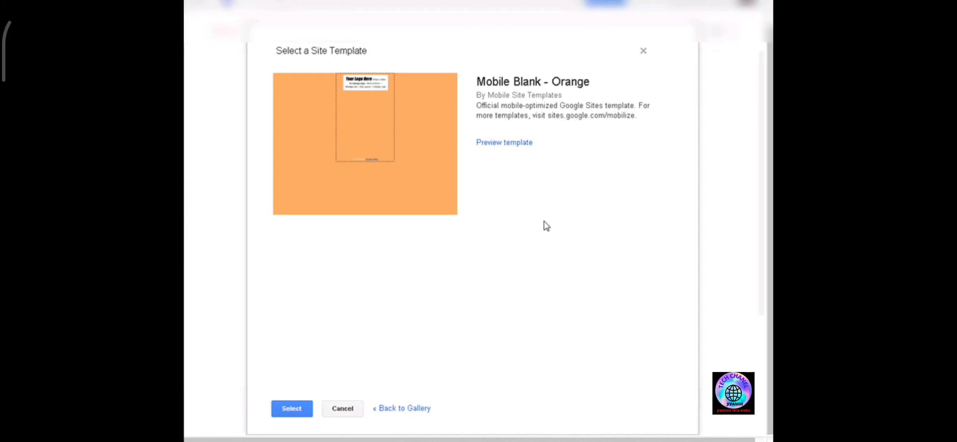
{"action": "left_click", "coordinate": [503, 143]}
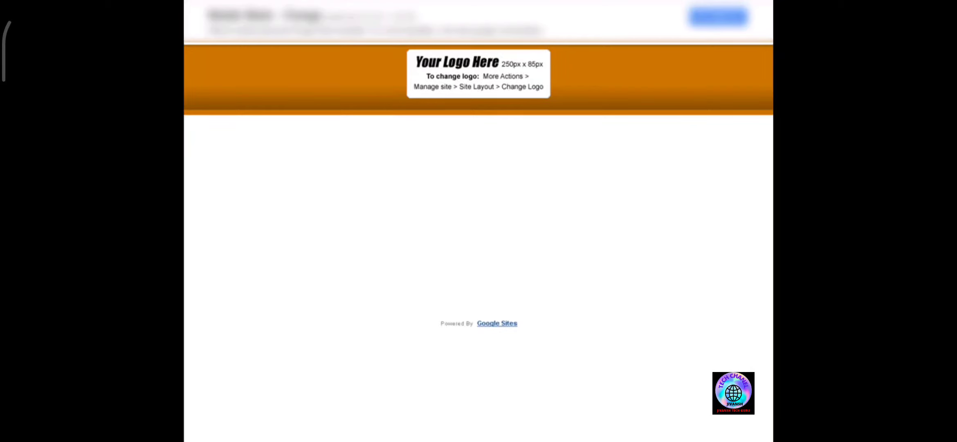
{"action": "key", "text": "ctrl+w"}
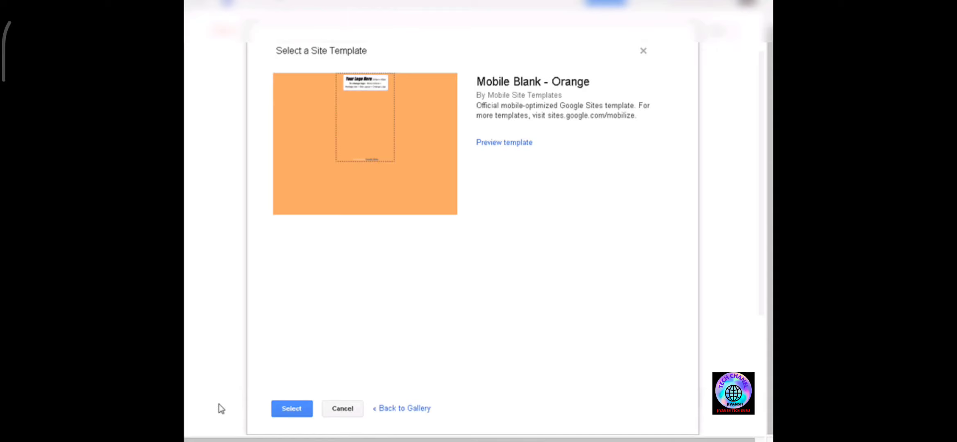
{"action": "left_click", "coordinate": [286, 409]}
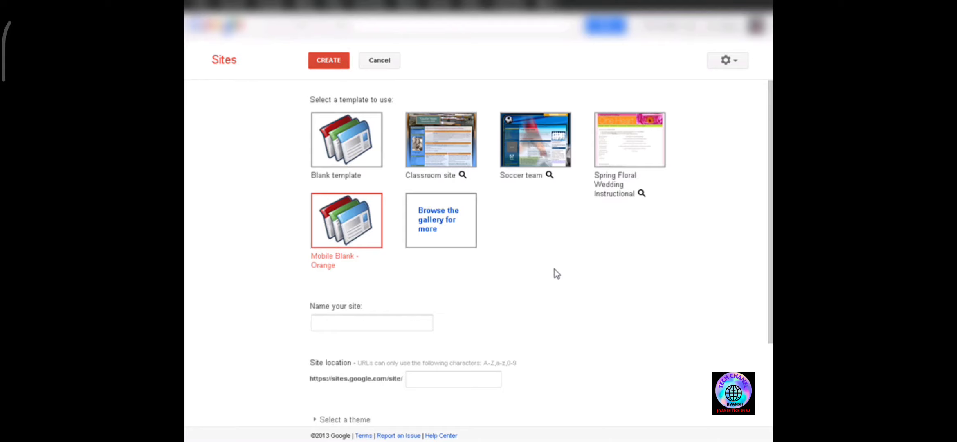
- Name the site Joe's Poseys and move on to the site location field
{"action": "scroll", "coordinate": [554, 269], "scroll_direction": "down", "scroll_amount": 3}
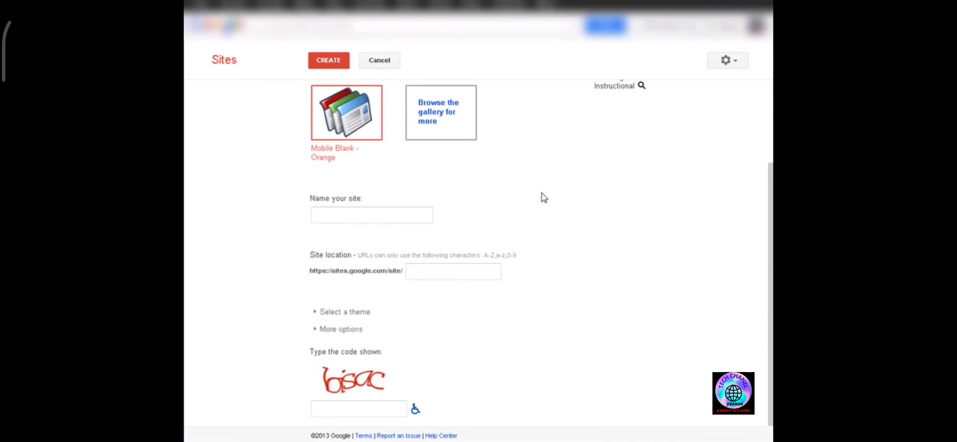
{"action": "left_click", "coordinate": [358, 212]}
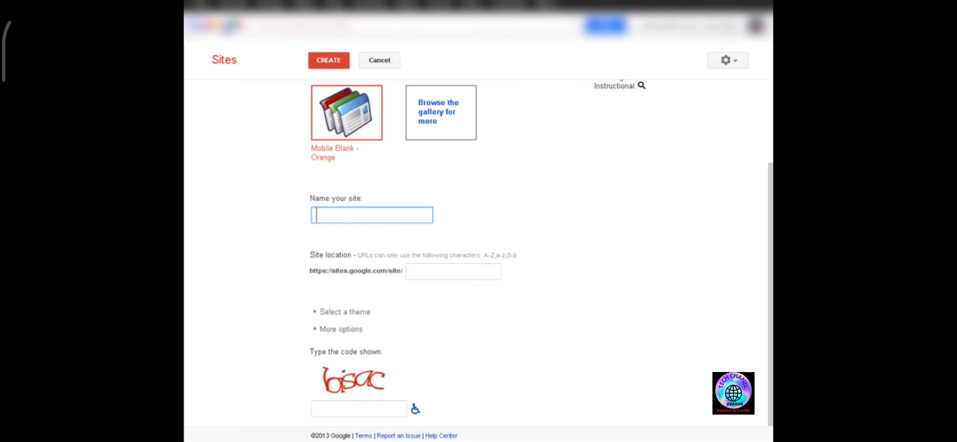
{"action": "type", "text": "Joe's Posey"}
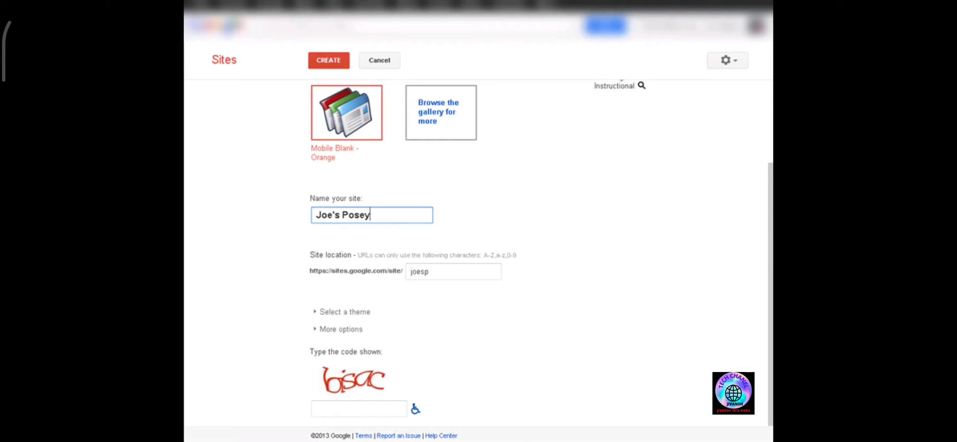
{"action": "type", "text": "s"}
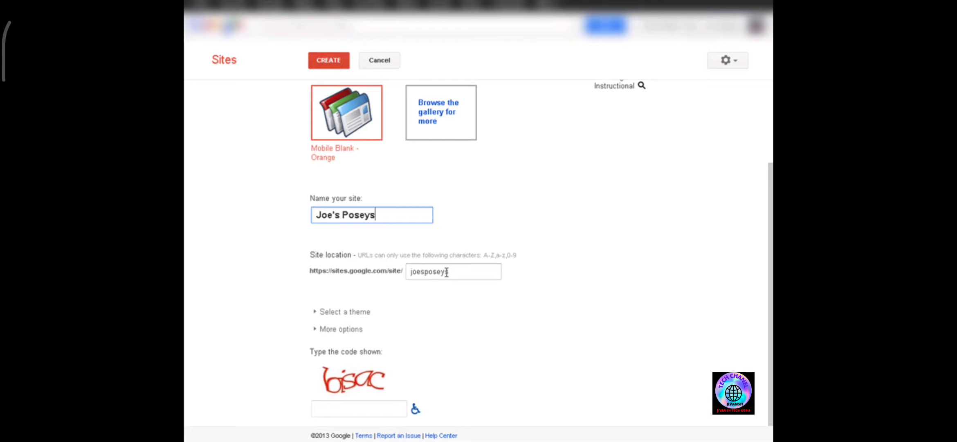
{"action": "key", "text": "Tab"}
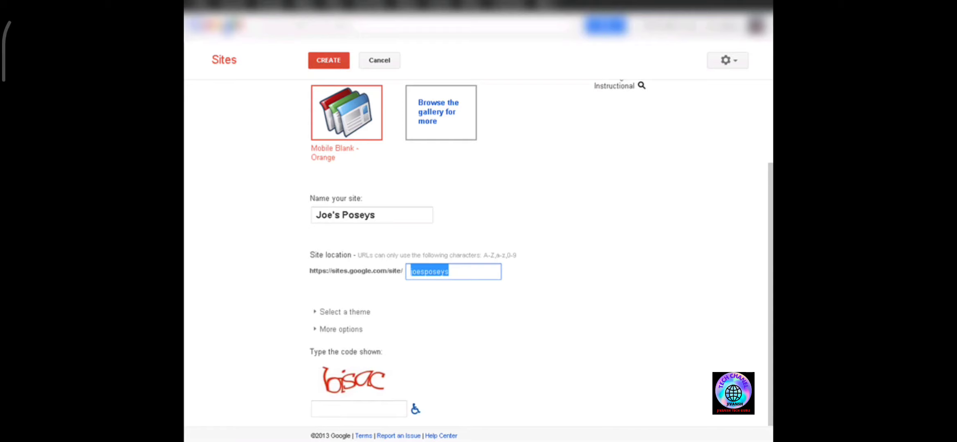
- Set the site location URL to joes-poseys
{"action": "key", "text": "BackSpace"}
{"action": "type", "text": "jo"}
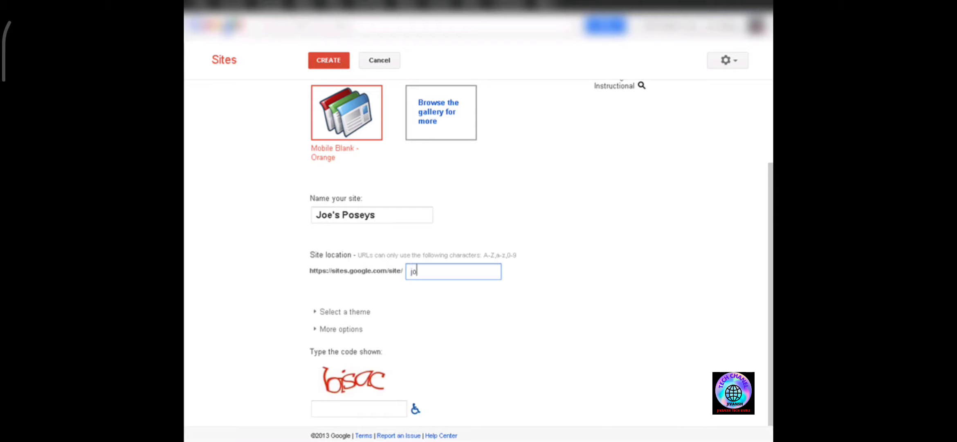
{"action": "type", "text": "es-poseys"}
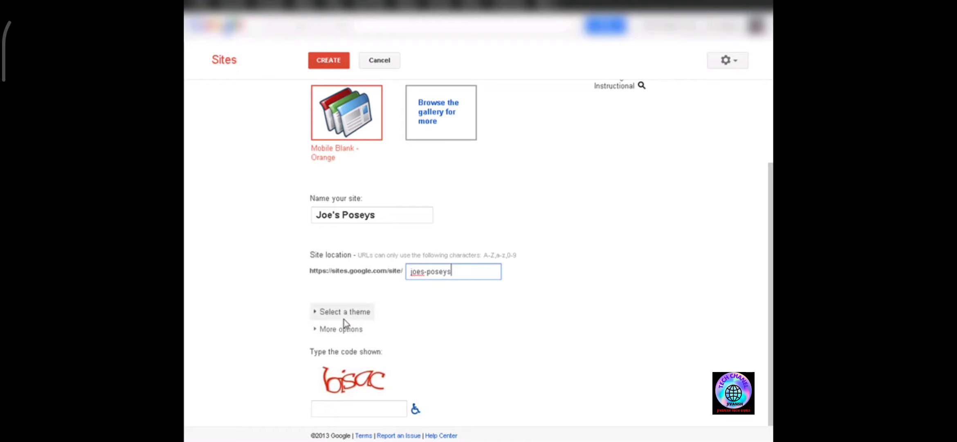
- Expand the more options section and enter the site description All About Preet Poseys
{"action": "left_click", "coordinate": [319, 332]}
{"action": "scroll", "coordinate": [484, 314], "scroll_direction": "down", "scroll_amount": 2}
{"action": "left_click", "coordinate": [380, 297]}
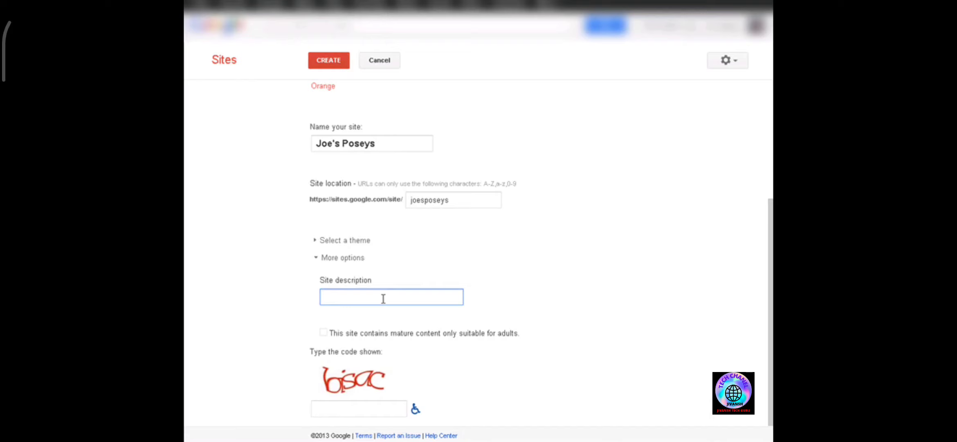
{"action": "type", "text": "All About Preet Poseys"}
- Fill in the verification code field shown in the image and create the site
{"action": "left_click", "coordinate": [371, 404]}
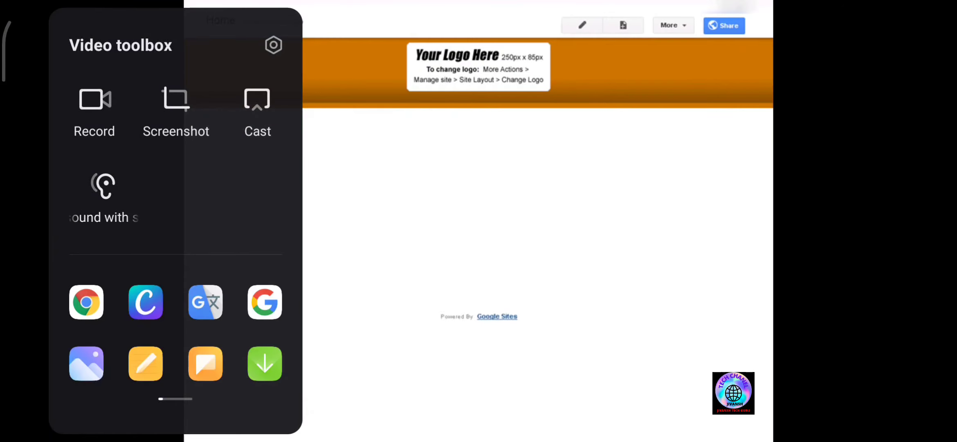
{"action": "key", "text": "Escape"}
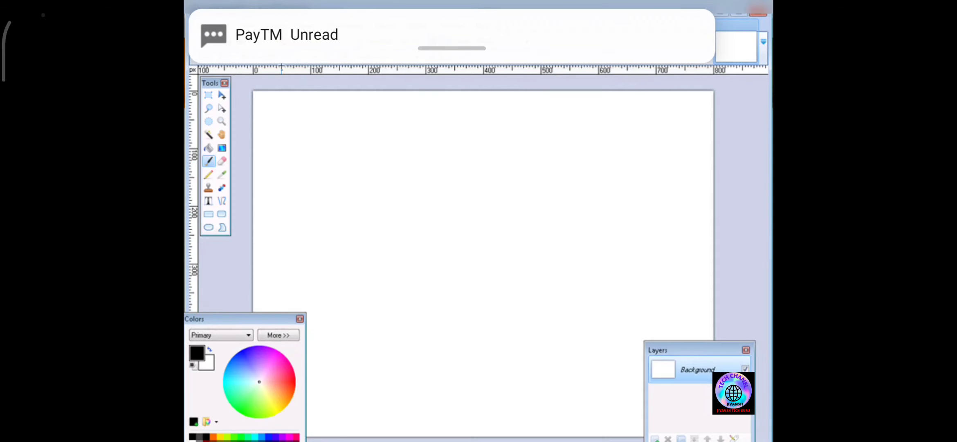
- Resize the blank image to 250 by 85 pixels
{"action": "left_click", "coordinate": [271, 26]}
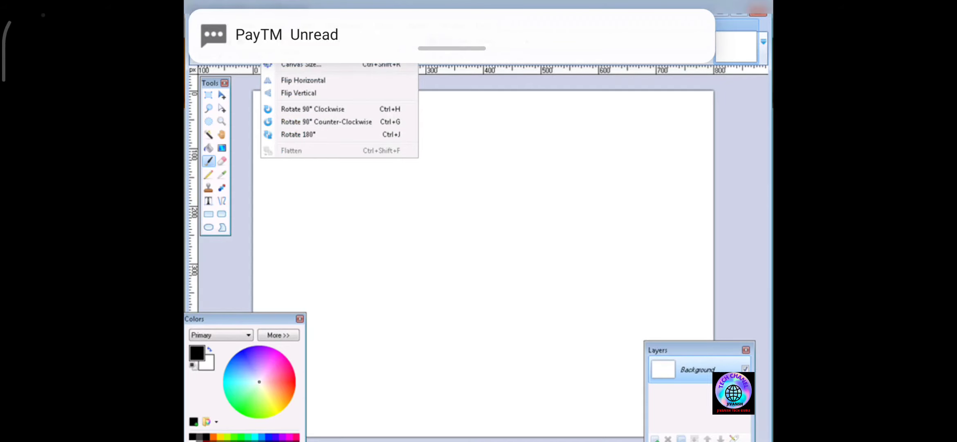
{"action": "left_click", "coordinate": [291, 53]}
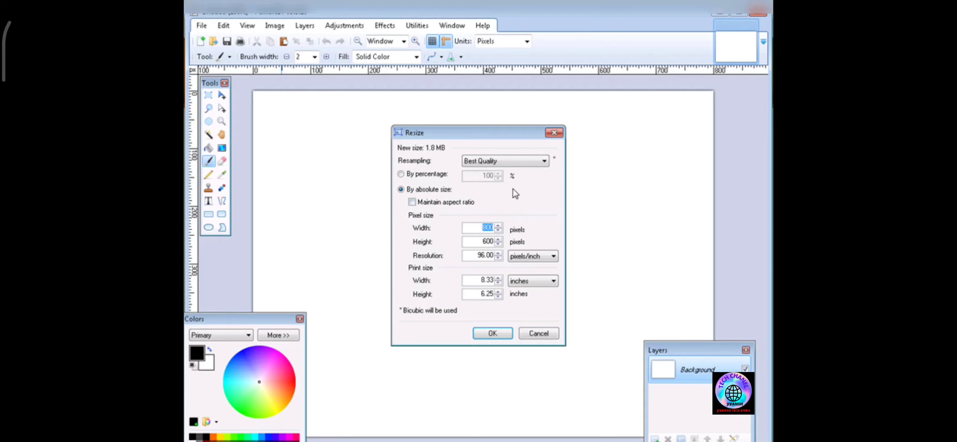
{"action": "type", "text": "250"}
{"action": "key", "text": "Tab"}
{"action": "type", "text": "85"}
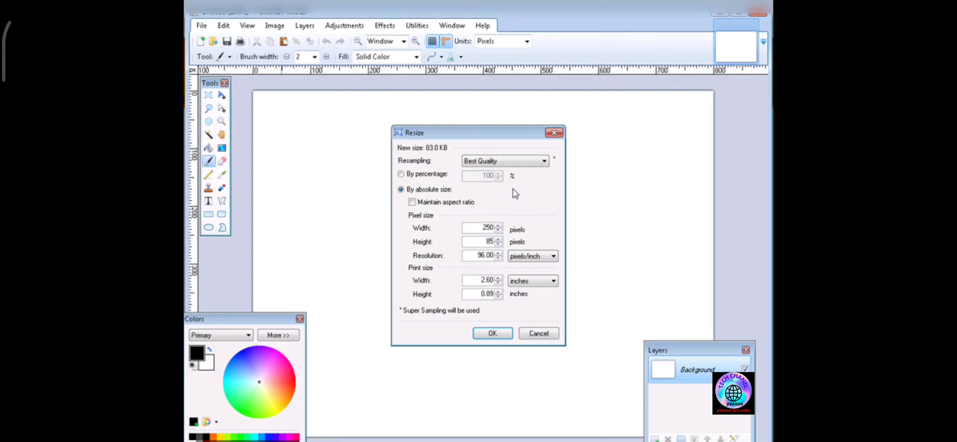
{"action": "left_click", "coordinate": [492, 333]}
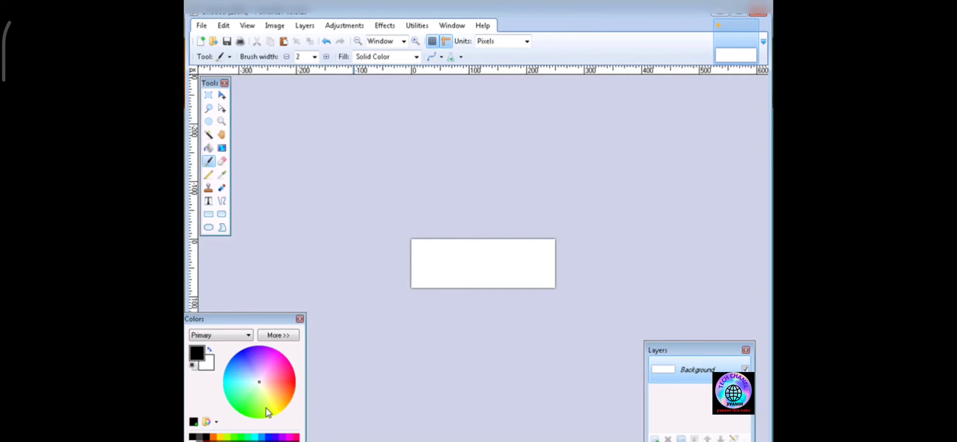
- Set the primary colour to yellow from the colour palette
{"action": "left_click", "coordinate": [272, 393]}
{"action": "left_click", "coordinate": [278, 335]}
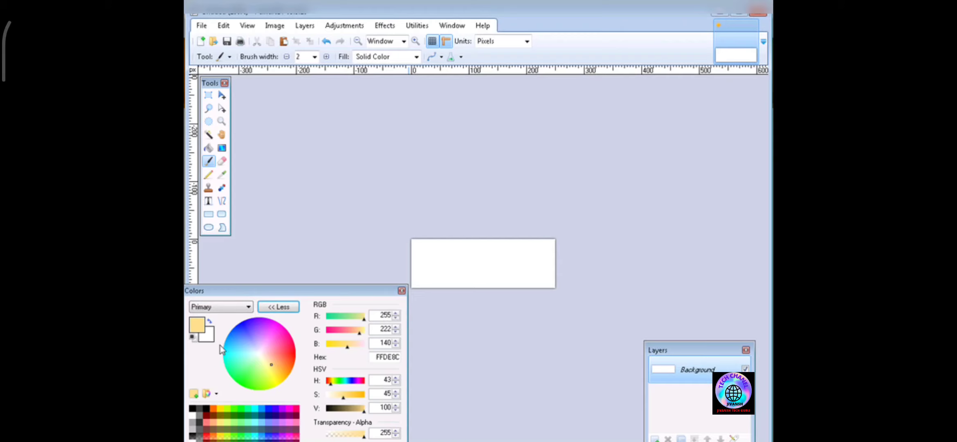
{"action": "left_click", "coordinate": [195, 336]}
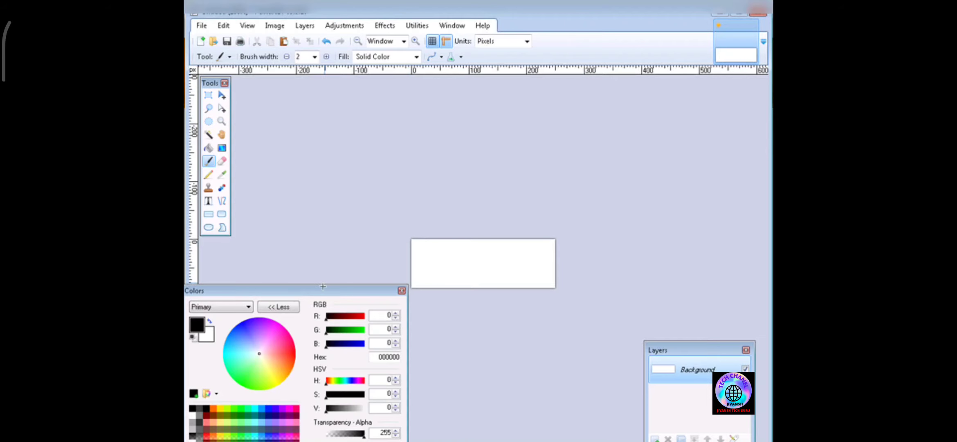
{"action": "left_click", "coordinate": [278, 307]}
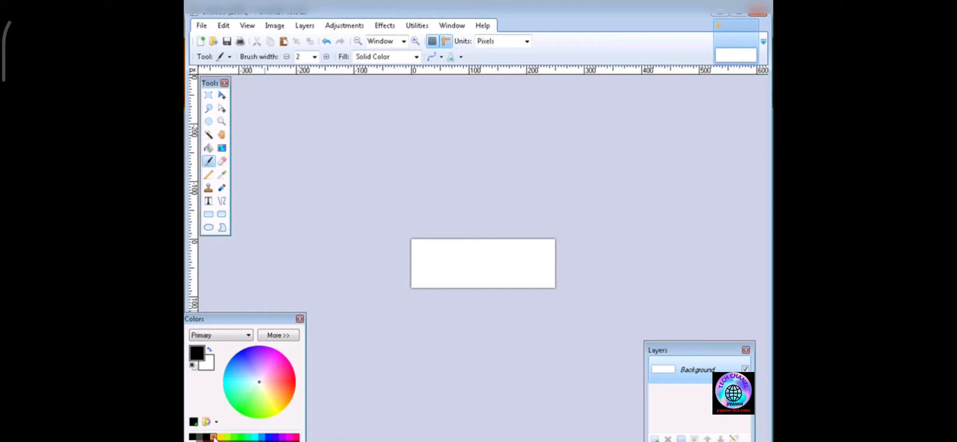
{"action": "left_click", "coordinate": [217, 421]}
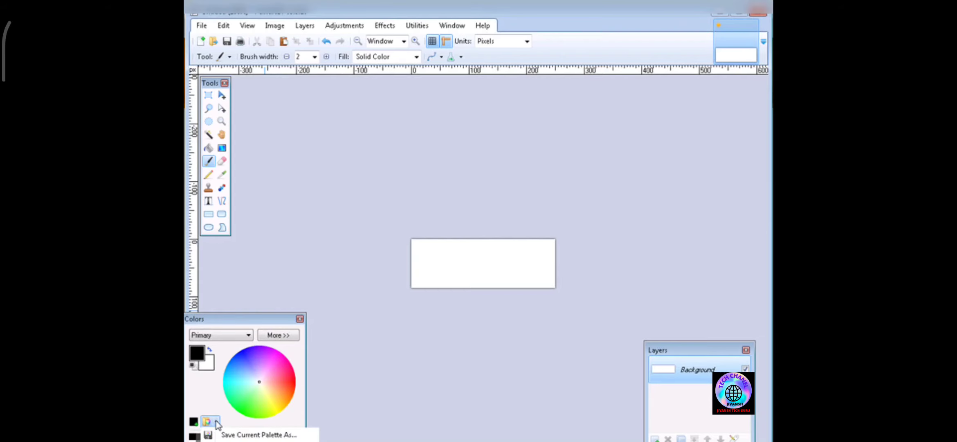
{"action": "left_click", "coordinate": [221, 407]}
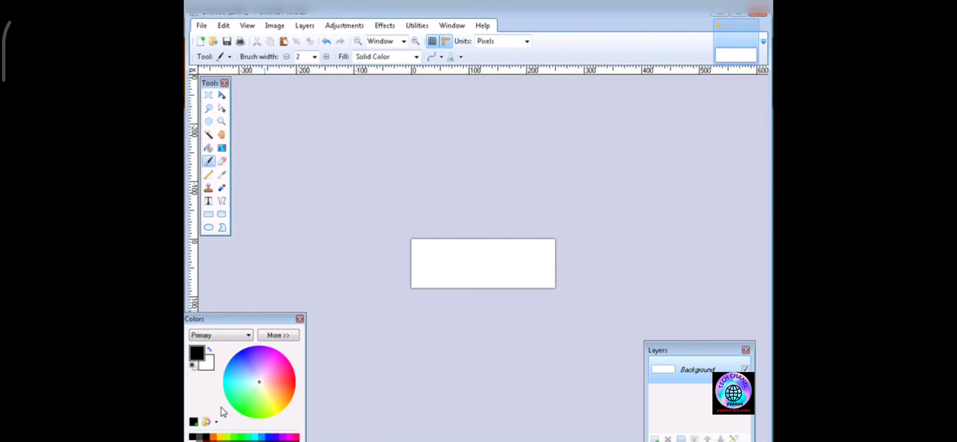
{"action": "left_click", "coordinate": [215, 436]}
{"action": "left_click", "coordinate": [221, 437]}
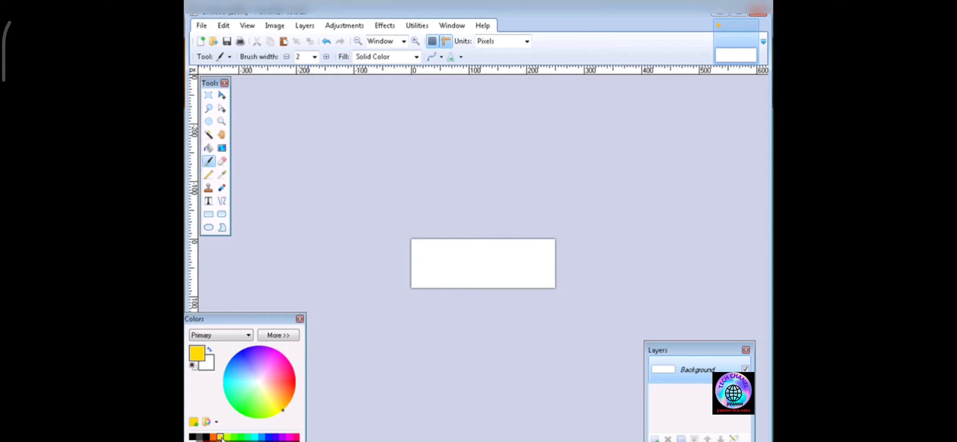
- Fill the image background with yellow using the Paint Bucket
{"action": "left_click", "coordinate": [209, 147]}
{"action": "left_click", "coordinate": [455, 253]}
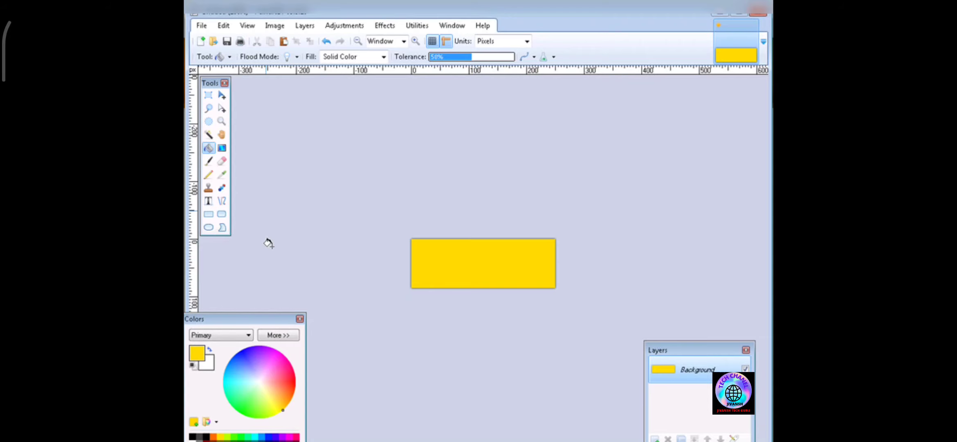
- Add a new layer and choose the Text tool with the Forte font
{"action": "left_click", "coordinate": [303, 26]}
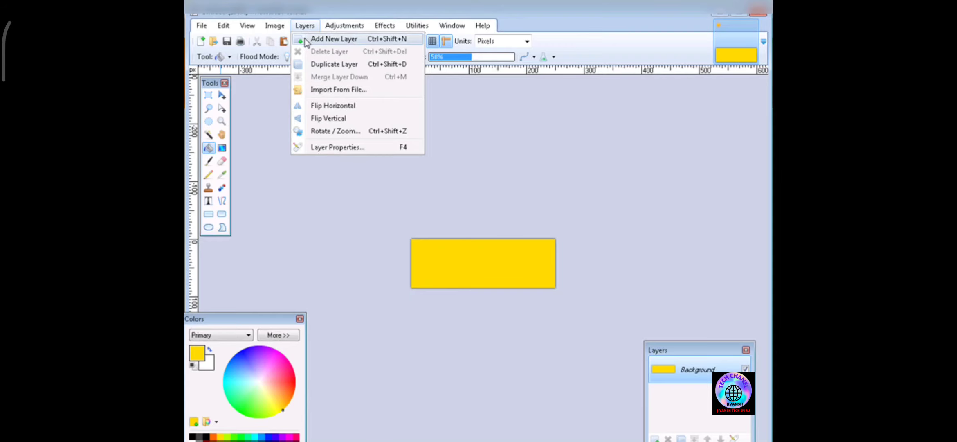
{"action": "left_click", "coordinate": [306, 41]}
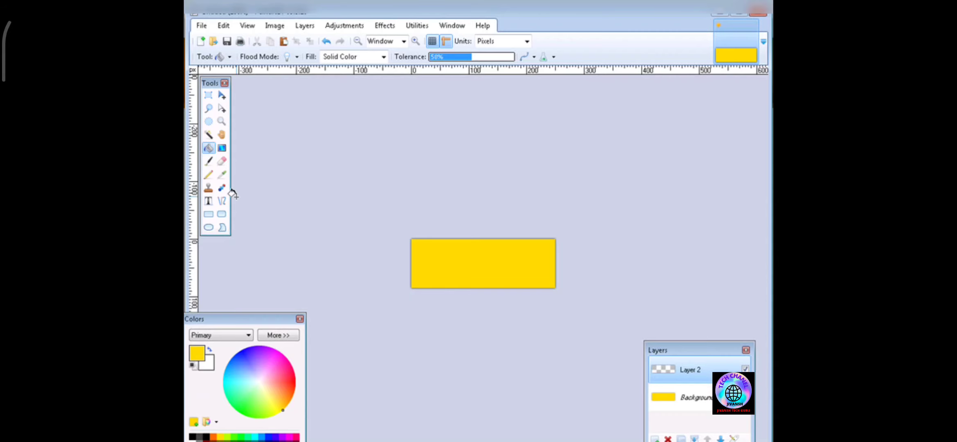
{"action": "left_click", "coordinate": [209, 201]}
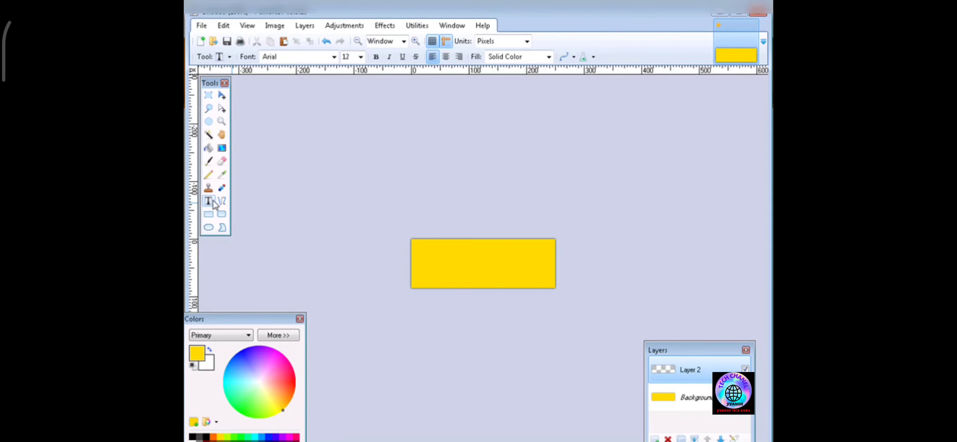
{"action": "left_click", "coordinate": [334, 57]}
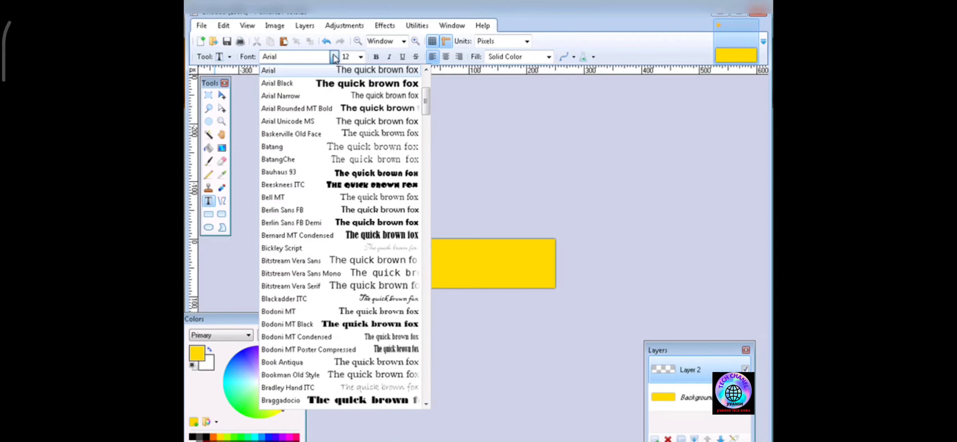
{"action": "scroll", "coordinate": [364, 225], "scroll_direction": "down", "scroll_amount": 10}
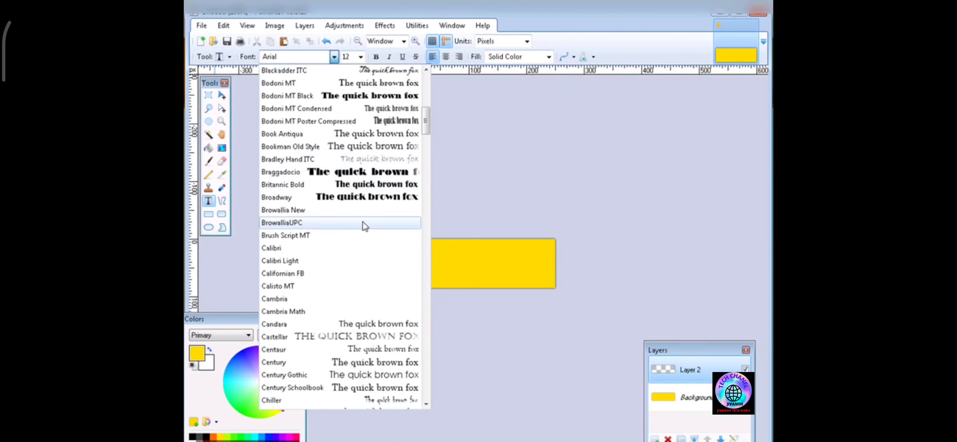
{"action": "scroll", "coordinate": [373, 229], "scroll_direction": "down", "scroll_amount": 4}
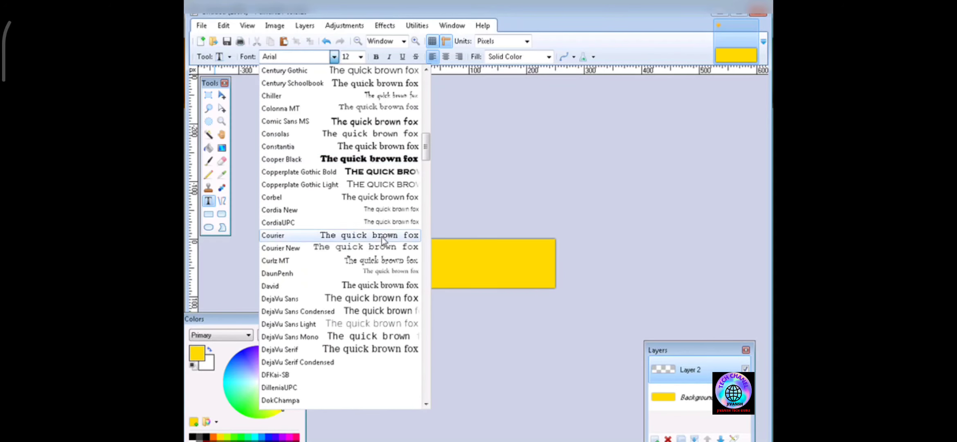
{"action": "scroll", "coordinate": [345, 312], "scroll_direction": "down", "scroll_amount": 8}
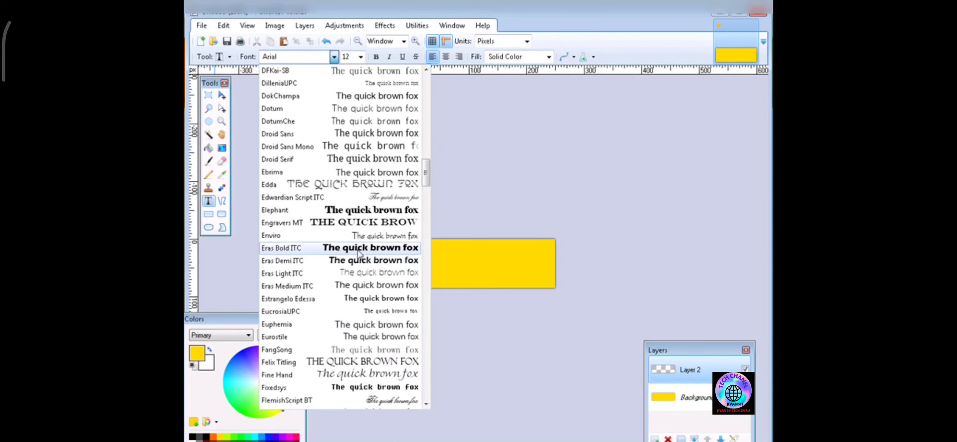
{"action": "scroll", "coordinate": [354, 223], "scroll_direction": "down", "scroll_amount": 4}
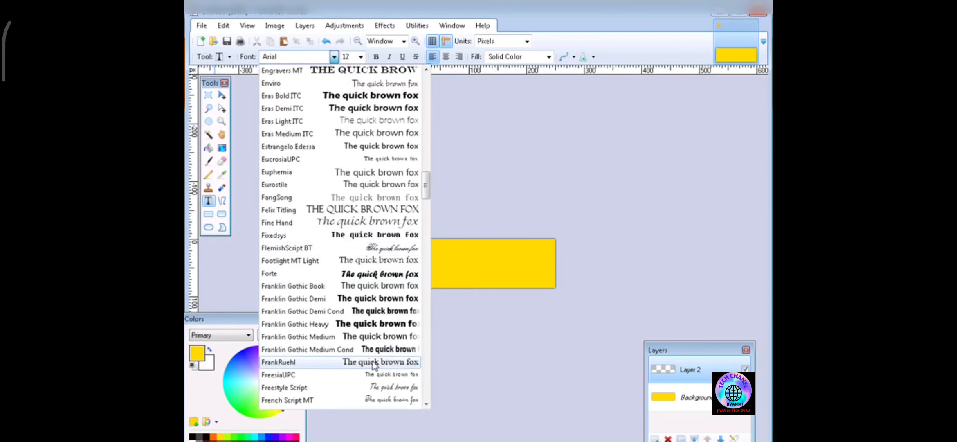
{"action": "left_click", "coordinate": [373, 274]}
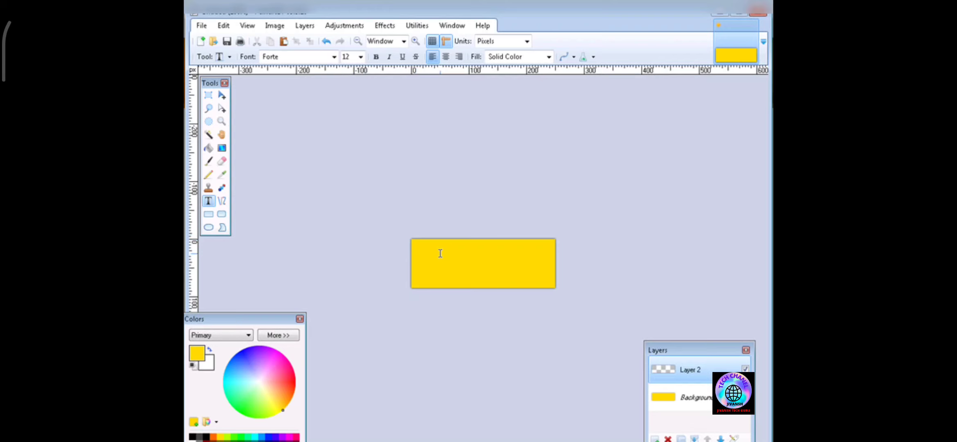
- Set the text colour to orange and type Joe's Poseys on the banner
{"action": "left_click", "coordinate": [210, 350]}
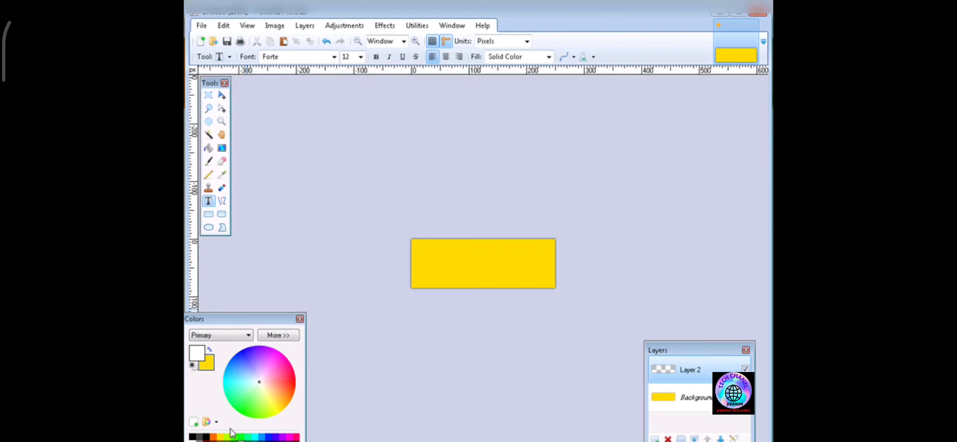
{"action": "left_click", "coordinate": [213, 436]}
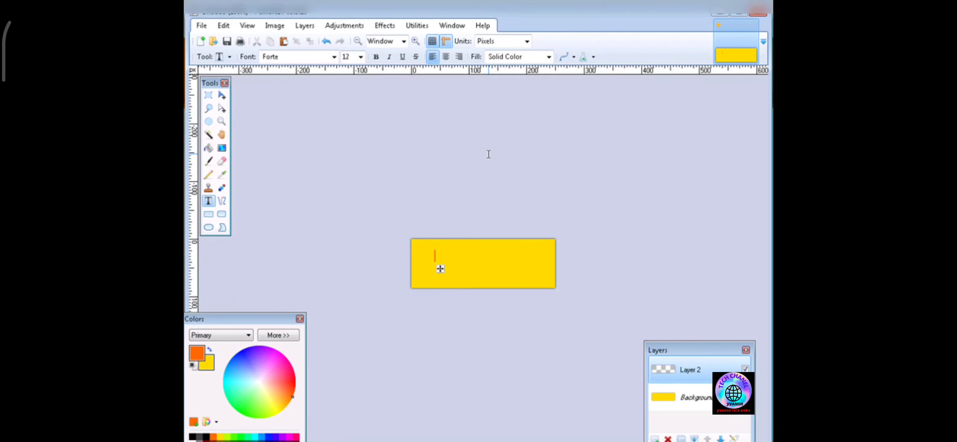
{"action": "type", "text": "Jo"}
{"action": "type", "text": "d"}
{"action": "type", "text": "'s"}
{"action": "type", "text": " P"}
{"action": "type", "text": "os"}
{"action": "type", "text": "e"}
{"action": "key", "text": "BackSpace"}
{"action": "type", "text": "ey"}
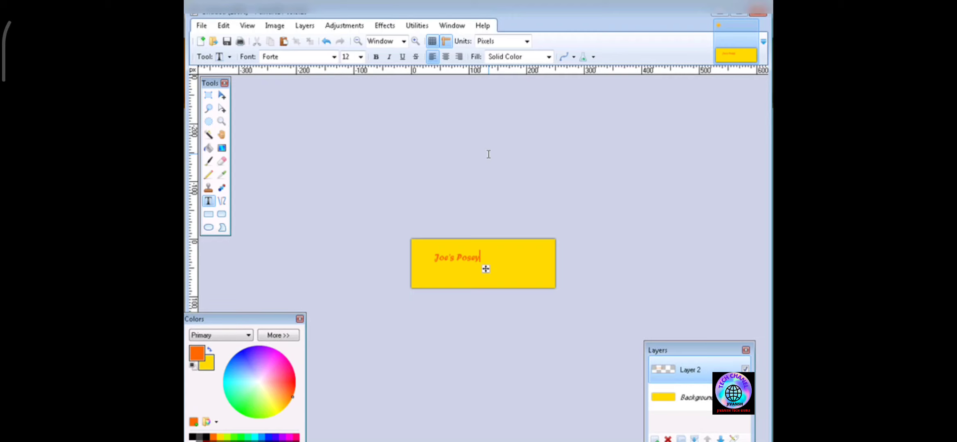
{"action": "type", "text": "s"}
- Set the title text size to 22 and shift it toward the banner's centre
{"action": "left_click", "coordinate": [361, 57]}
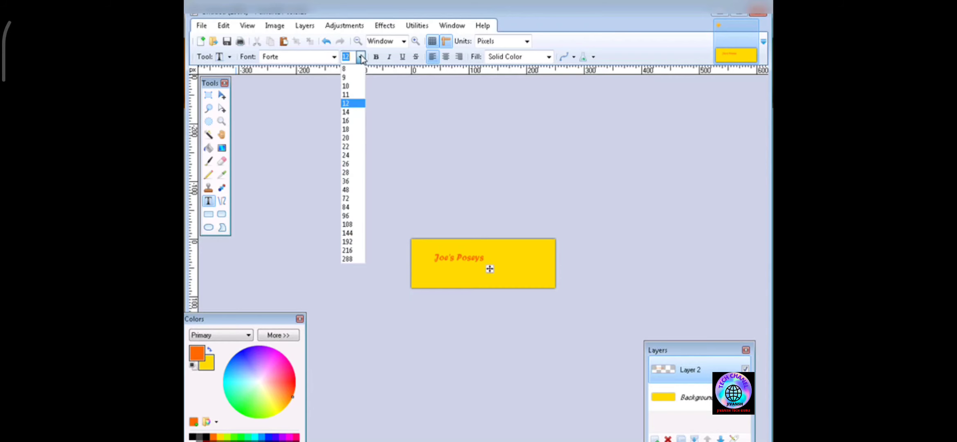
{"action": "left_click", "coordinate": [352, 146]}
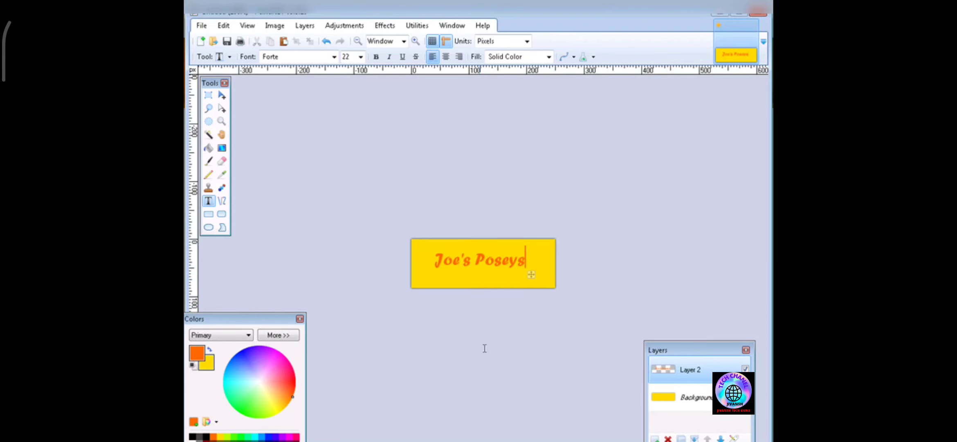
{"action": "left_click_drag", "start_coordinate": [533, 278], "coordinate": [538, 281]}
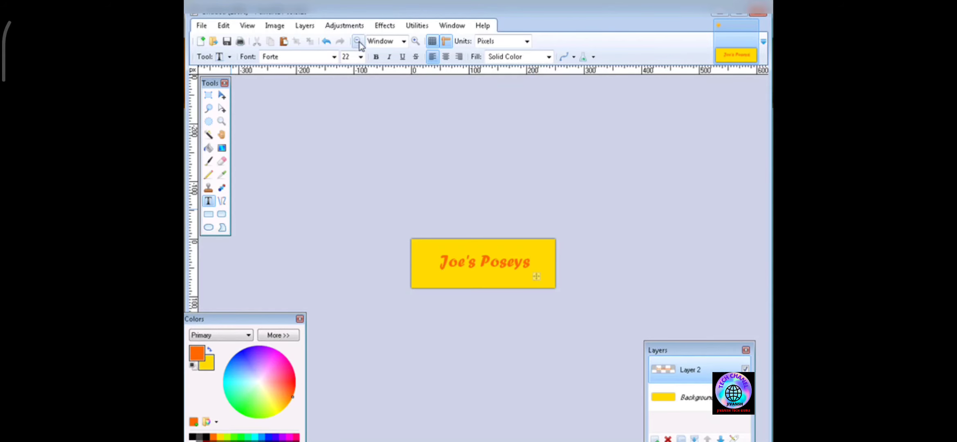
- Make the title bold and recolour it dark grey from the palette
{"action": "left_click", "coordinate": [373, 60]}
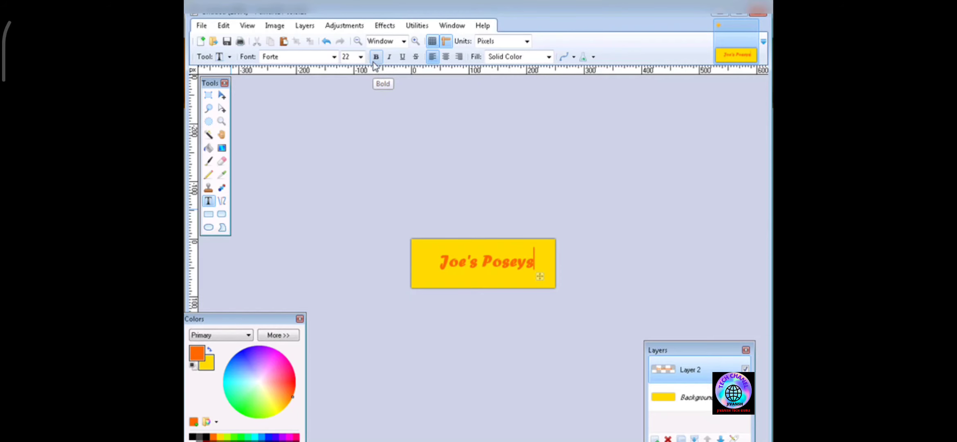
{"action": "left_click", "coordinate": [191, 437]}
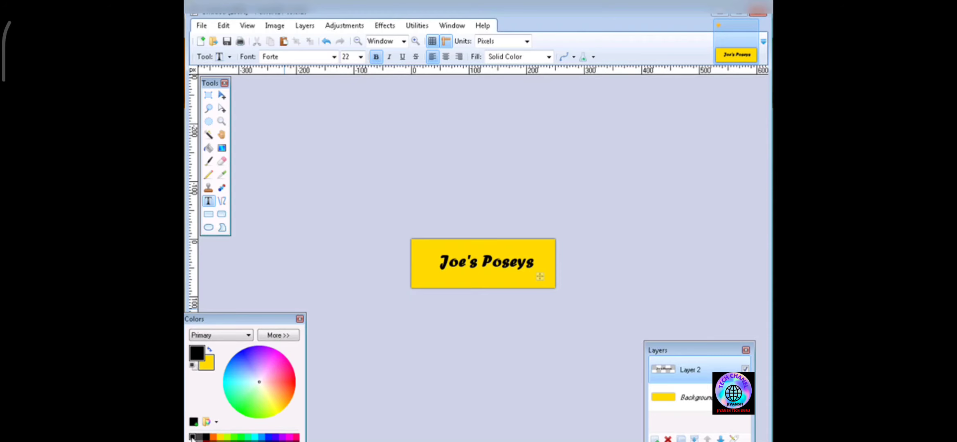
{"action": "left_click", "coordinate": [199, 436]}
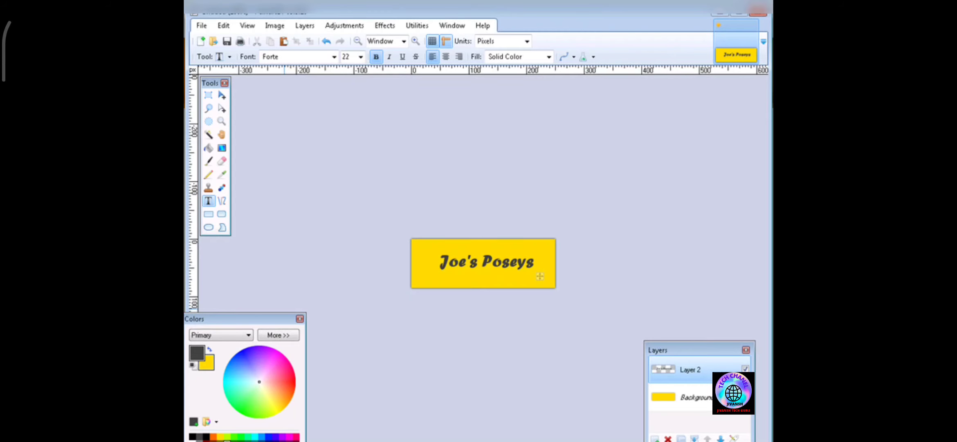
- Recolour the Joe's Poseys title pink from the palette and nudge it slightly into place on the banner
{"action": "left_click", "coordinate": [220, 441]}
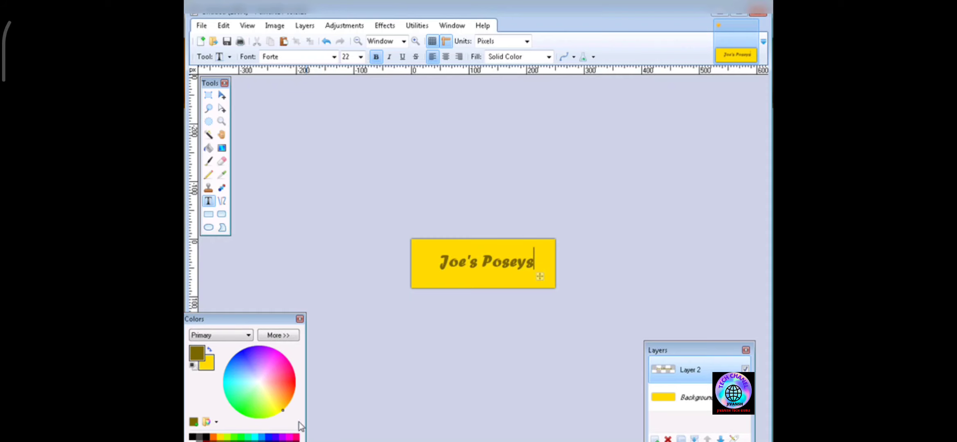
{"action": "left_click", "coordinate": [269, 436]}
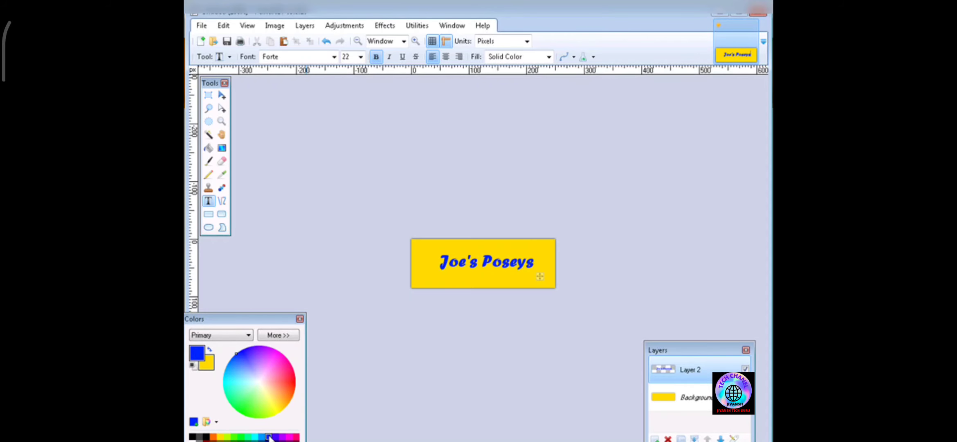
{"action": "left_click", "coordinate": [296, 436]}
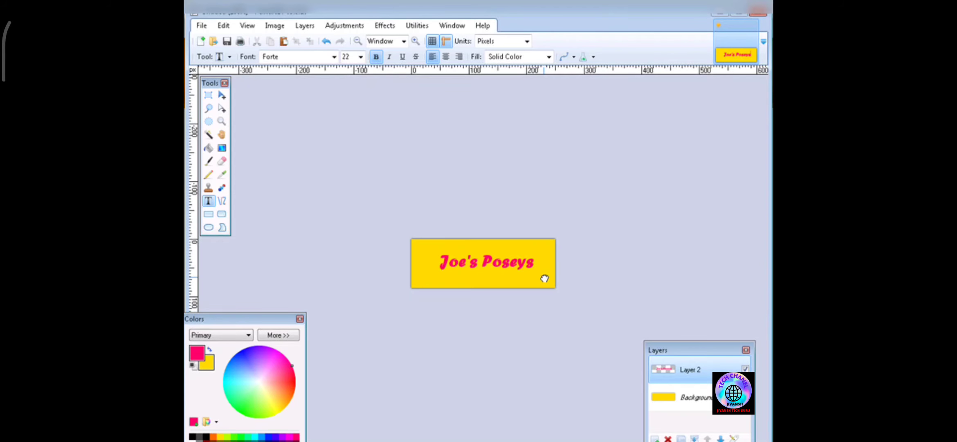
{"action": "left_click_drag", "start_coordinate": [545, 279], "coordinate": [545, 282]}
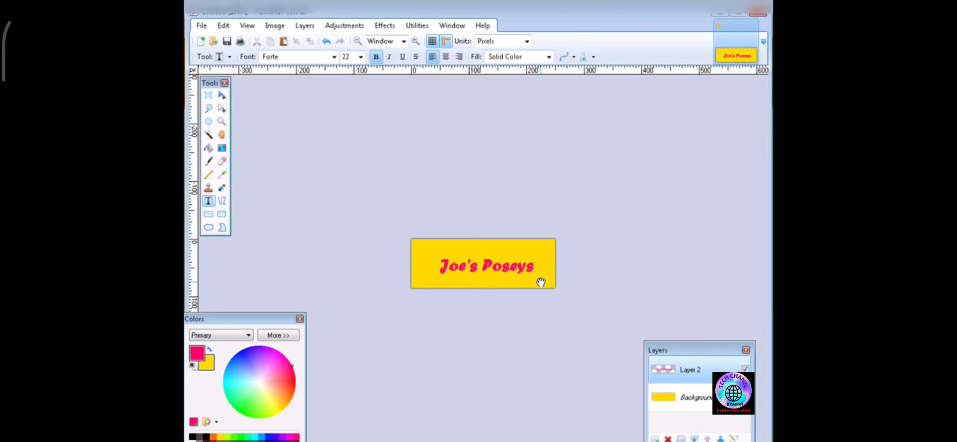
{"action": "left_click_drag", "start_coordinate": [541, 283], "coordinate": [540, 278]}
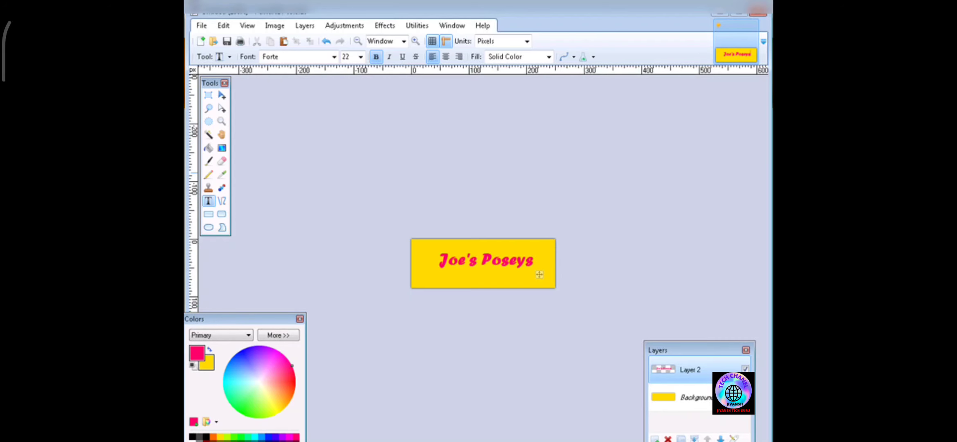
- Save the banner image as logo in Paint.NET format
{"action": "left_click", "coordinate": [228, 41]}
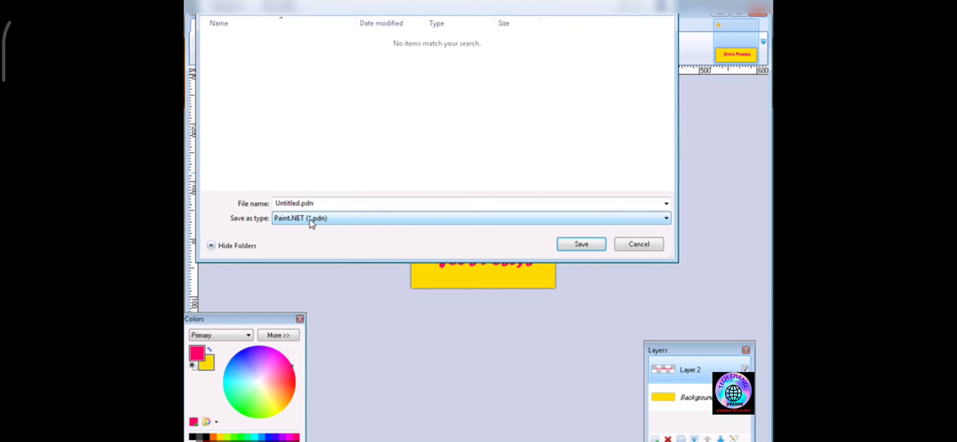
{"action": "double_click", "coordinate": [342, 199]}
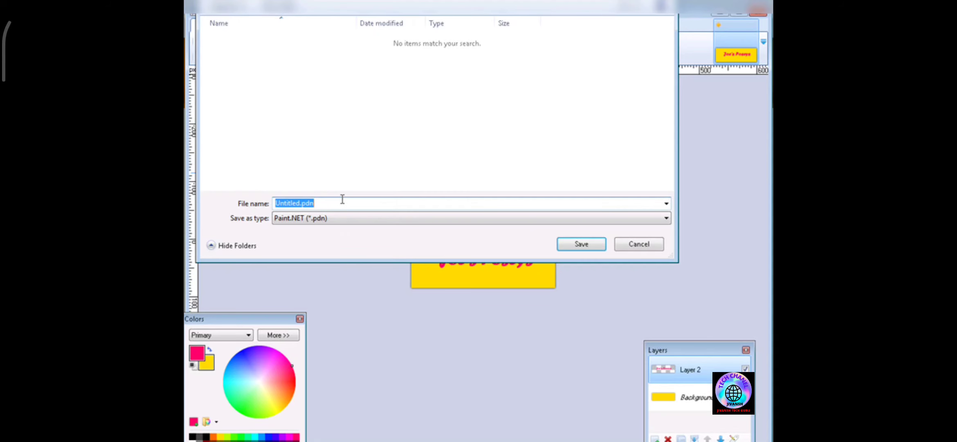
{"action": "type", "text": "logo"}
{"action": "key", "text": "Return"}
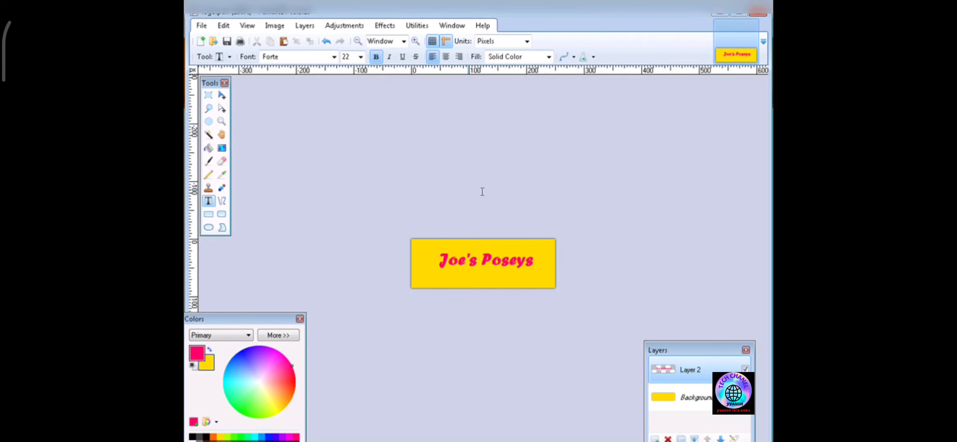
- Save a copy as logo.jpg in JPEG format at quality 95, flattening the image
{"action": "left_click", "coordinate": [201, 25]}
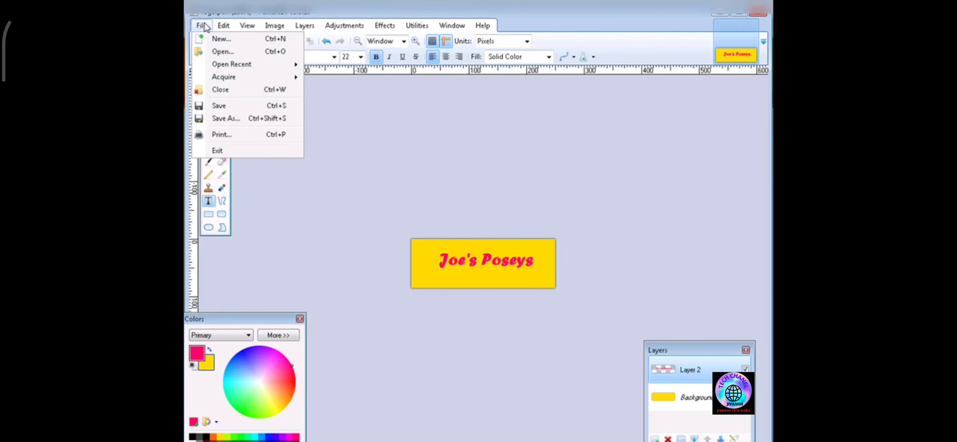
{"action": "left_click", "coordinate": [236, 119]}
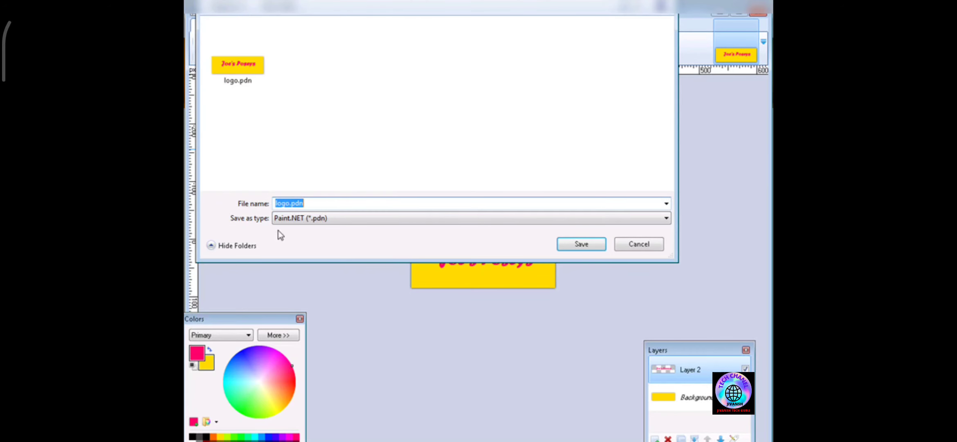
{"action": "left_click", "coordinate": [317, 219]}
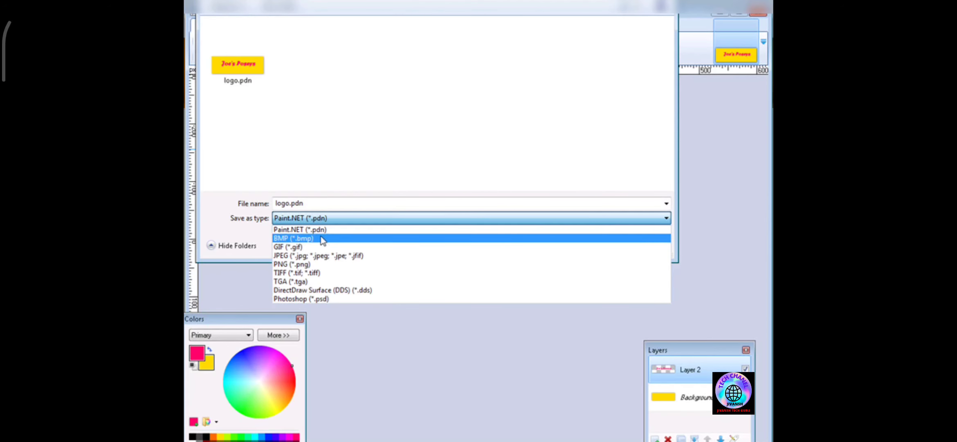
{"action": "left_click", "coordinate": [323, 255]}
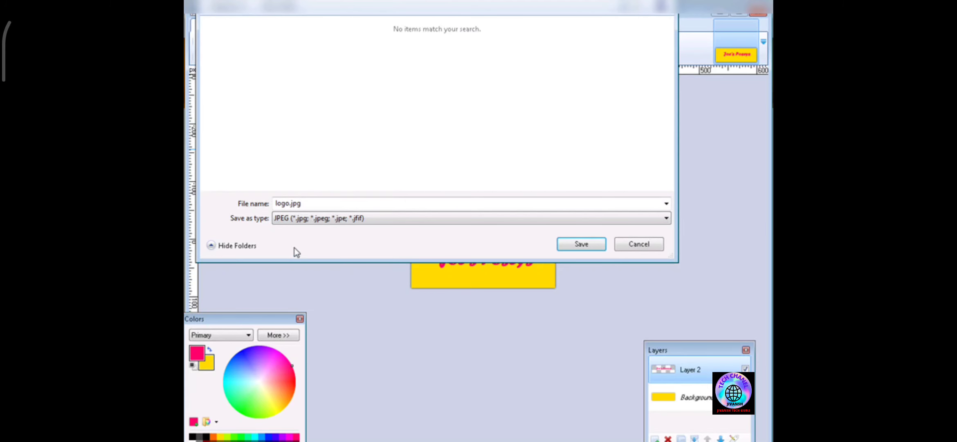
{"action": "left_click", "coordinate": [581, 245]}
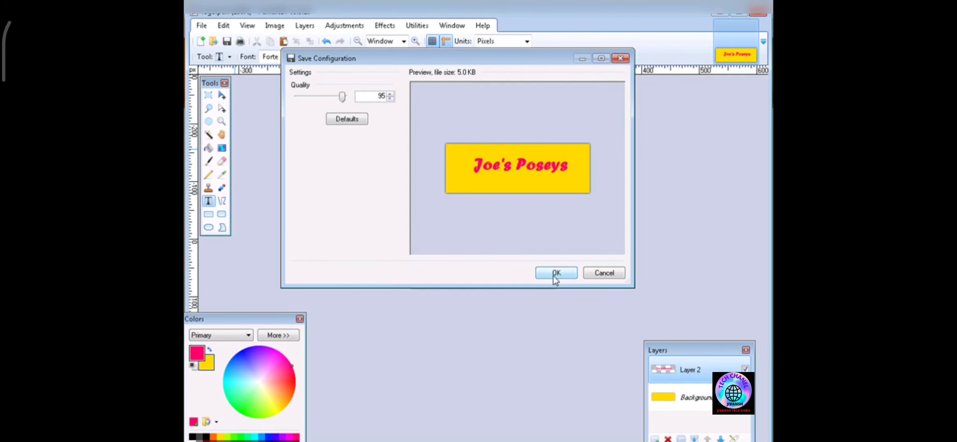
{"action": "left_click", "coordinate": [555, 274]}
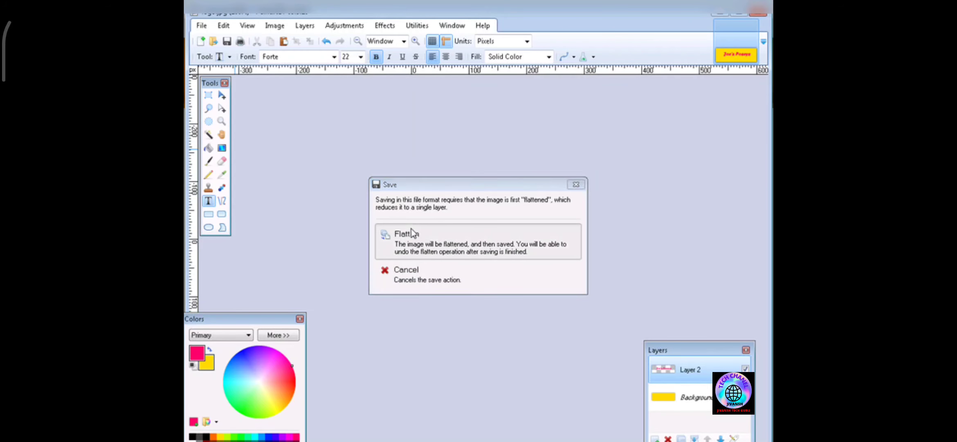
{"action": "left_click", "coordinate": [411, 232]}
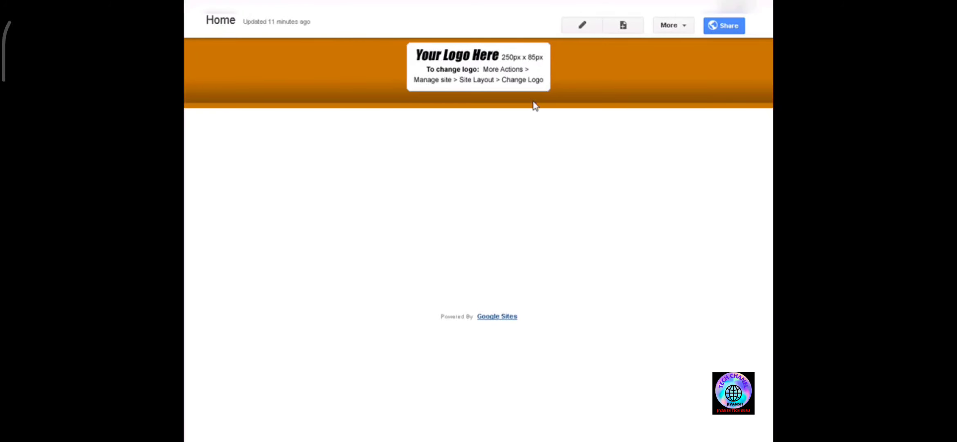
- Open the site header settings in the layout editor and attach logo.jpg as the custom logo
{"action": "left_click", "coordinate": [686, 27]}
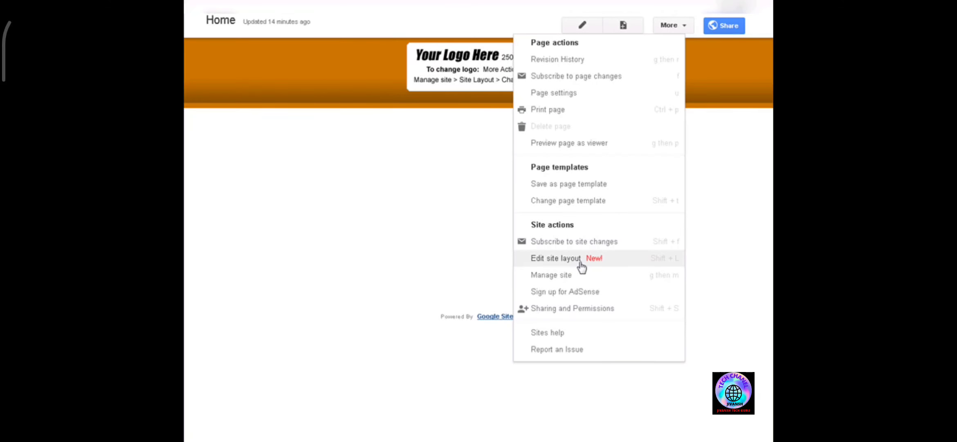
{"action": "left_click", "coordinate": [581, 262]}
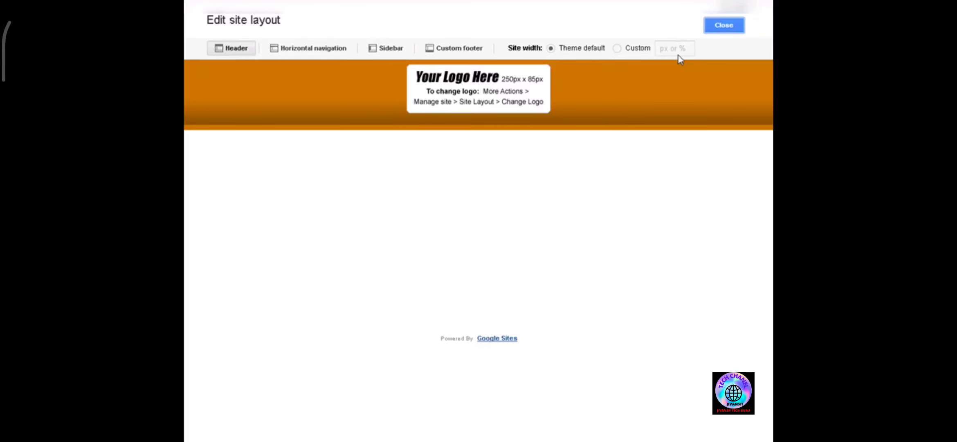
{"action": "left_click", "coordinate": [479, 98]}
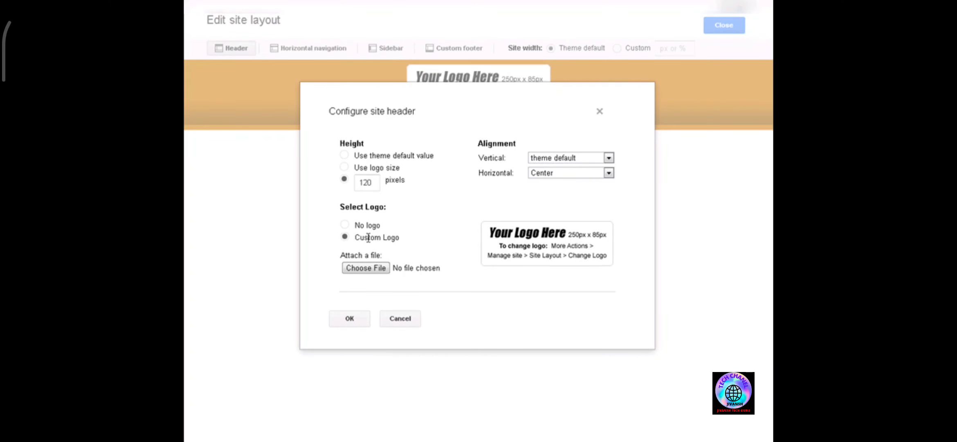
{"action": "left_click", "coordinate": [366, 268]}
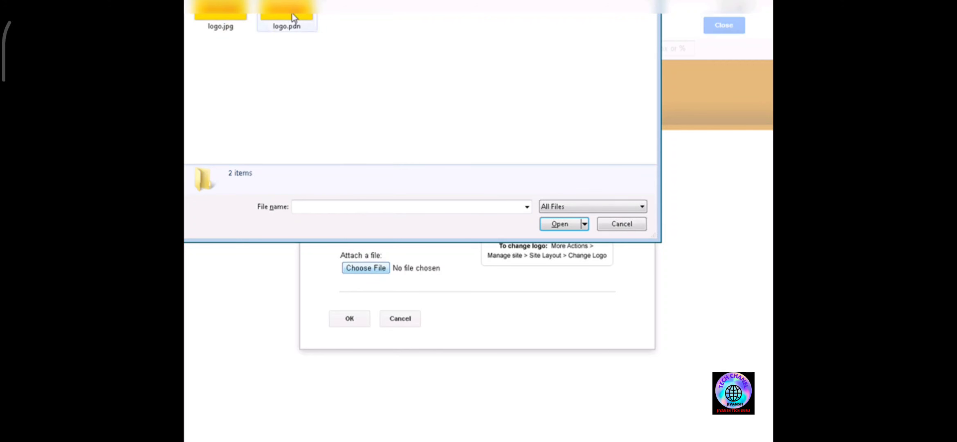
{"action": "left_click", "coordinate": [227, 21]}
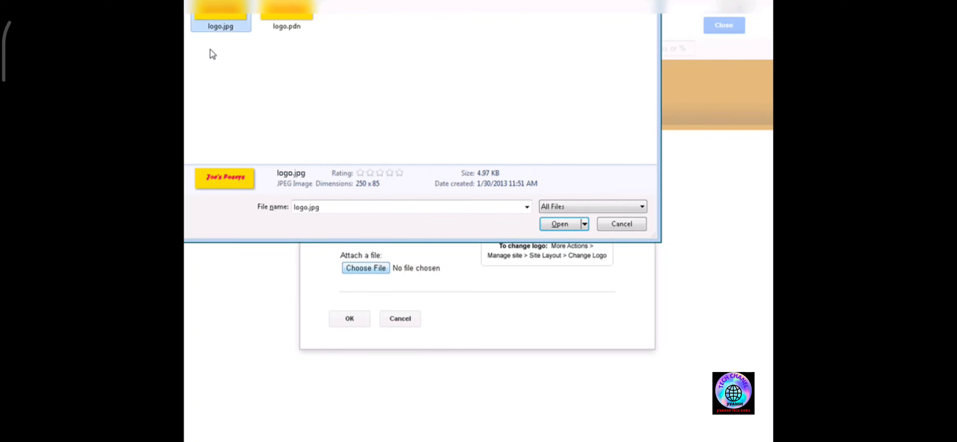
{"action": "left_click", "coordinate": [557, 225]}
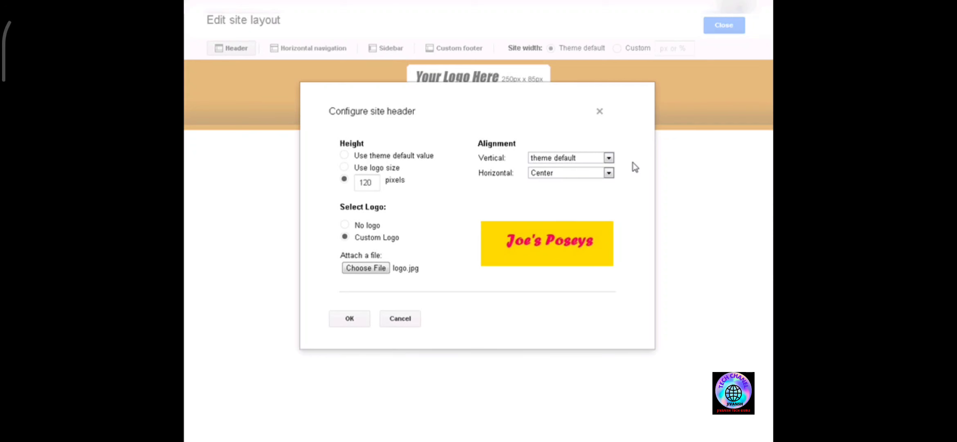
- Set the header height to the theme default value, confirm the header, and close the layout editor
{"action": "left_click", "coordinate": [344, 156]}
{"action": "left_click", "coordinate": [354, 321]}
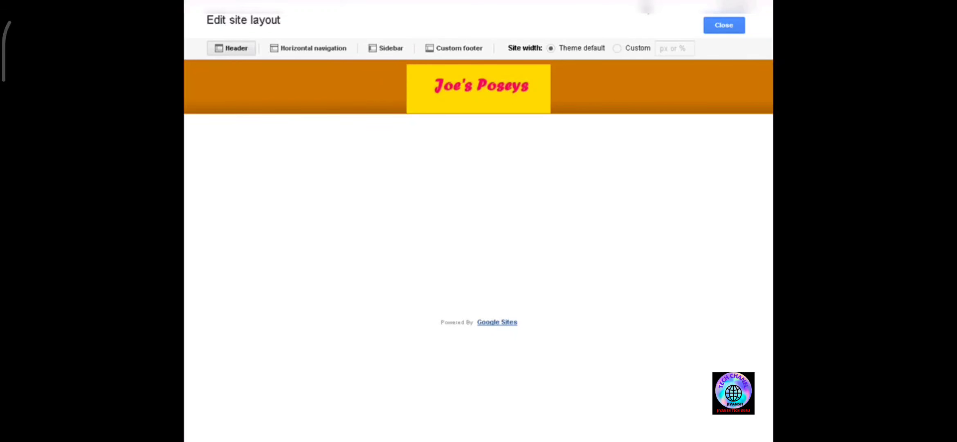
{"action": "left_click", "coordinate": [728, 26]}
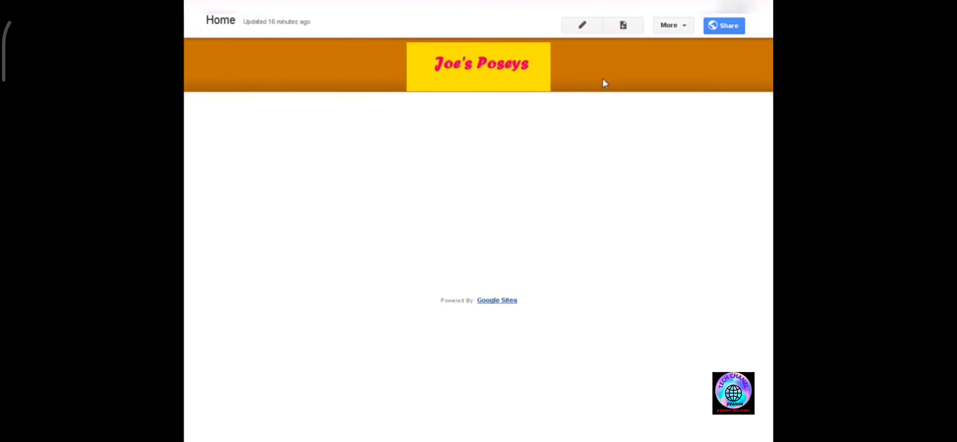
- Open Manage site and correct the misspelled word in the site description
{"action": "left_click", "coordinate": [687, 28]}
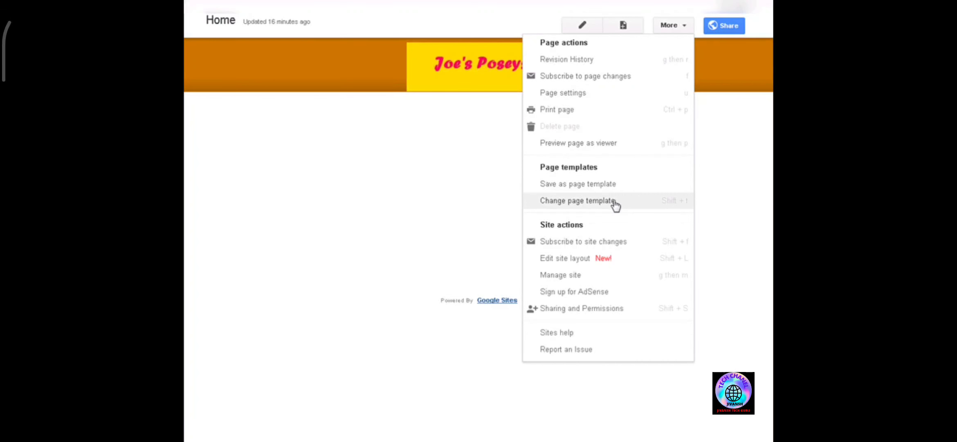
{"action": "left_click", "coordinate": [635, 279]}
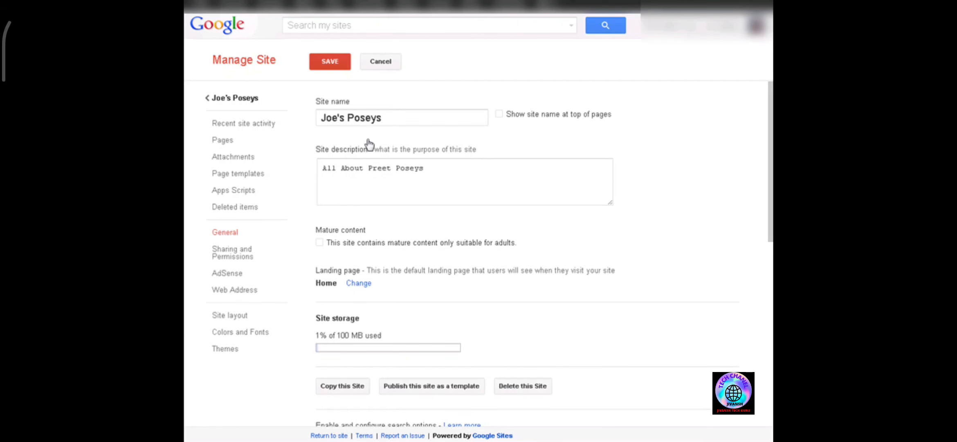
{"action": "left_click", "coordinate": [378, 169]}
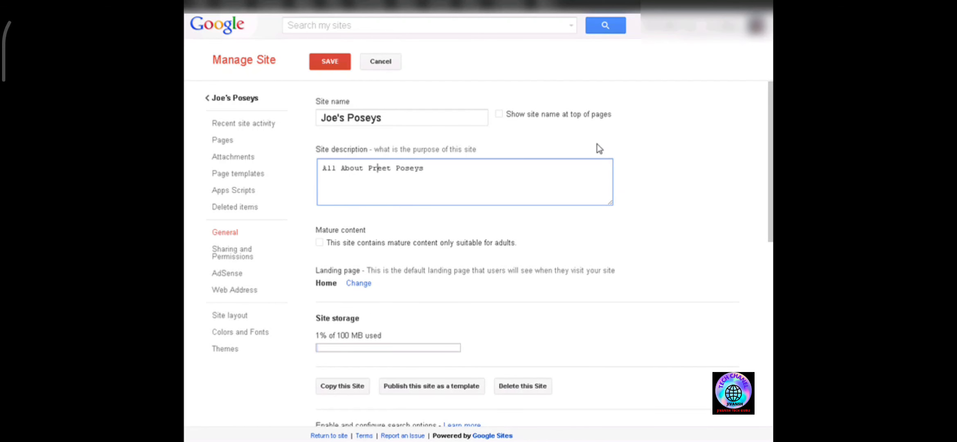
{"action": "key", "text": "Delete"}
{"action": "type", "text": "ty"}
- Enable automatically adjusting the site to mobile phones
{"action": "scroll", "coordinate": [601, 172], "scroll_direction": "down", "scroll_amount": 3}
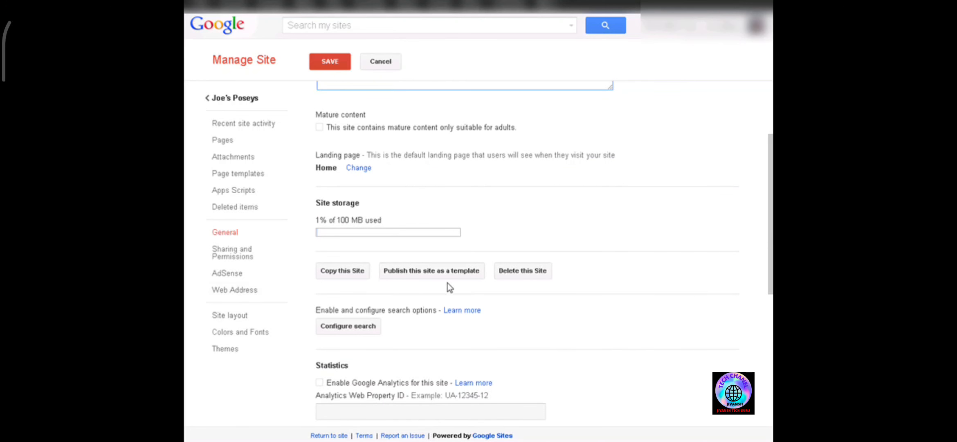
{"action": "scroll", "coordinate": [545, 298], "scroll_direction": "down", "scroll_amount": 5}
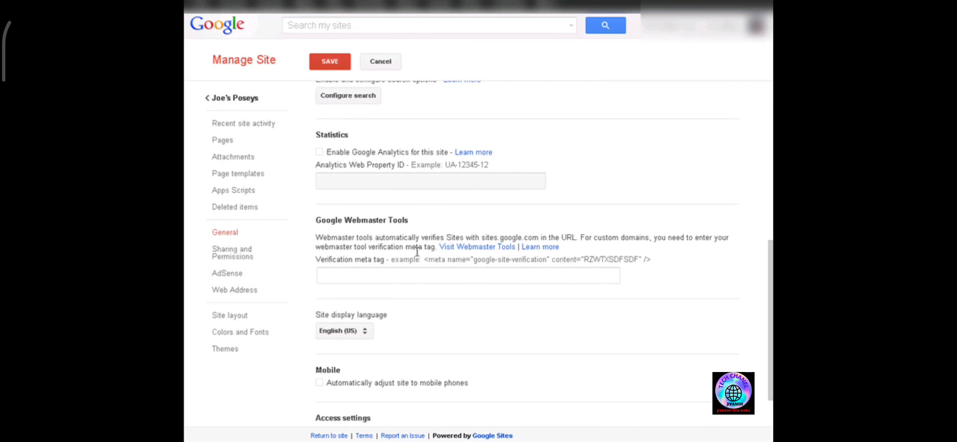
{"action": "scroll", "coordinate": [426, 248], "scroll_direction": "down", "scroll_amount": 2}
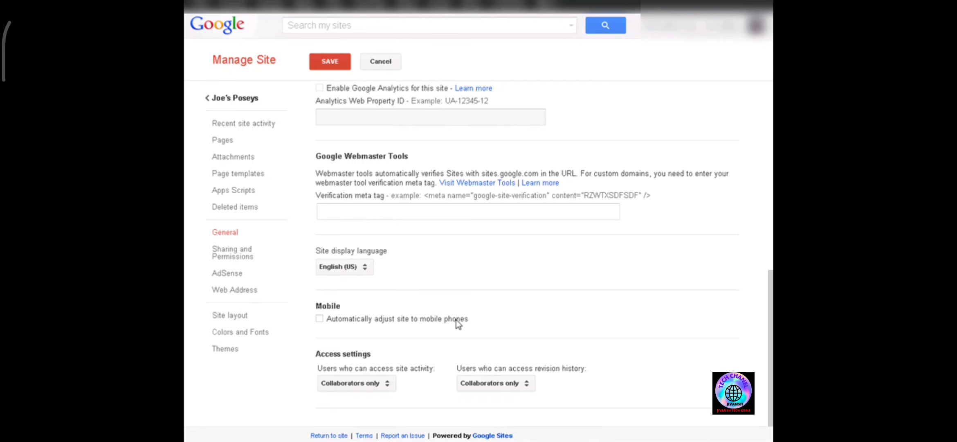
{"action": "left_click", "coordinate": [320, 319]}
- Open the site-activity access options, keep Collaborators only, and save the site settings
{"action": "left_click", "coordinate": [395, 386]}
{"action": "left_click", "coordinate": [389, 387]}
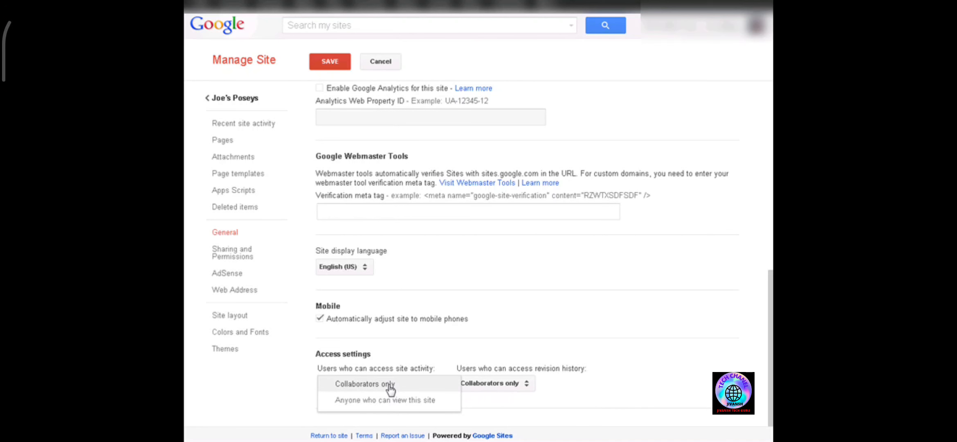
{"action": "left_click", "coordinate": [496, 341]}
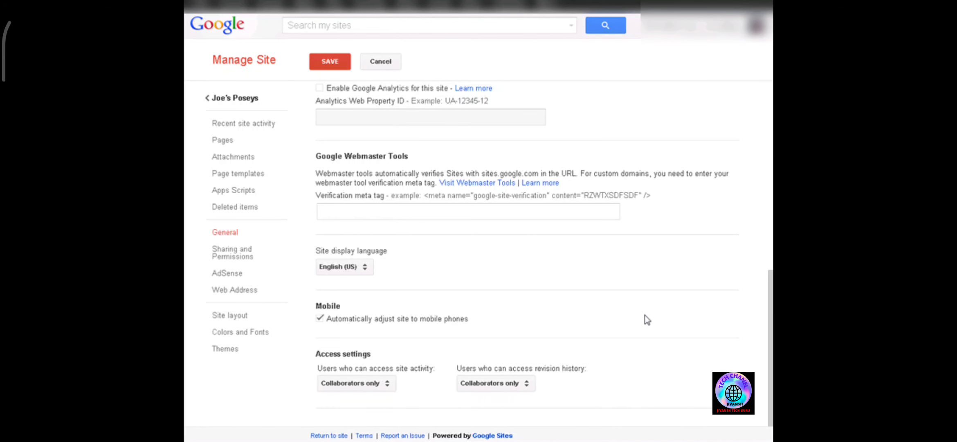
{"action": "left_click", "coordinate": [332, 65]}
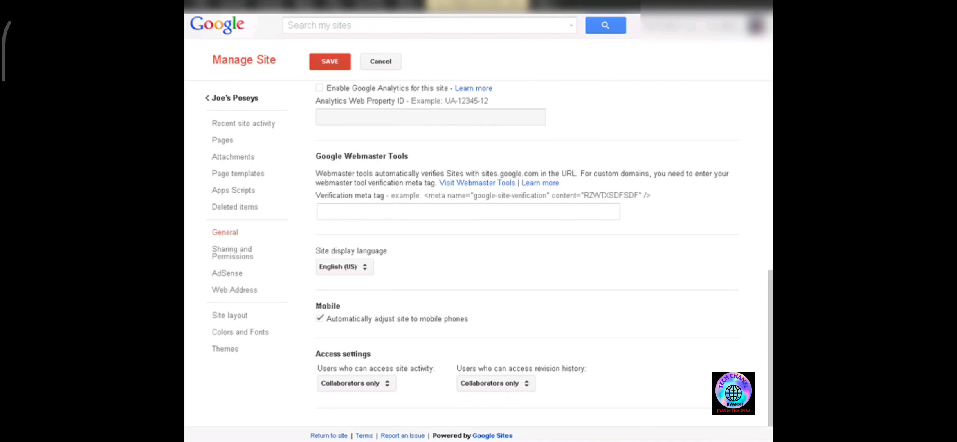